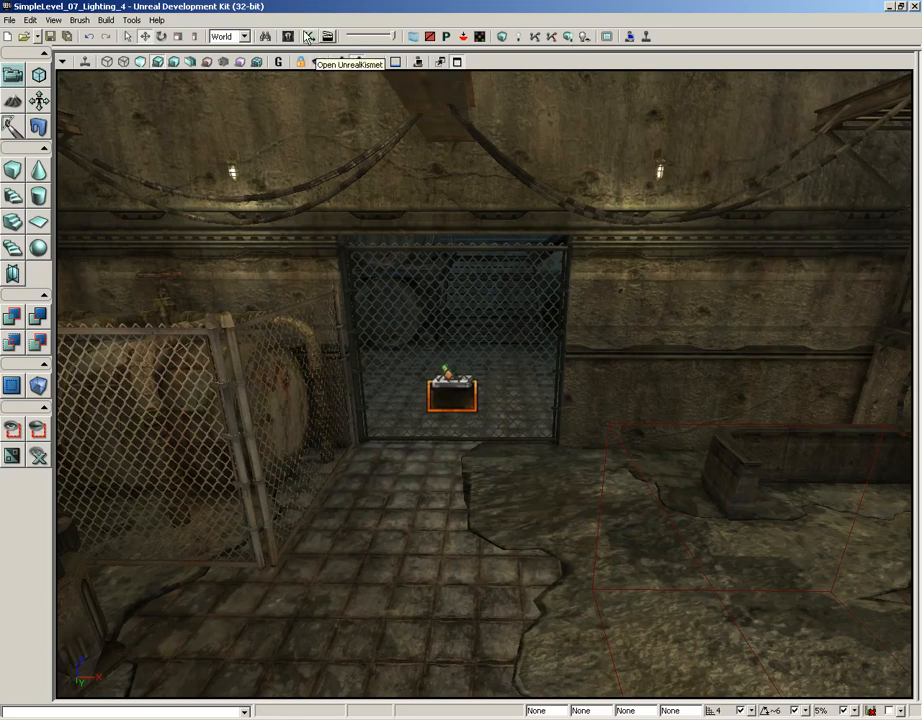
Open the level's UnrealKismet sequence and add a Play Sound action in the empty space beyond the Matinee node.
left_click(308, 37)
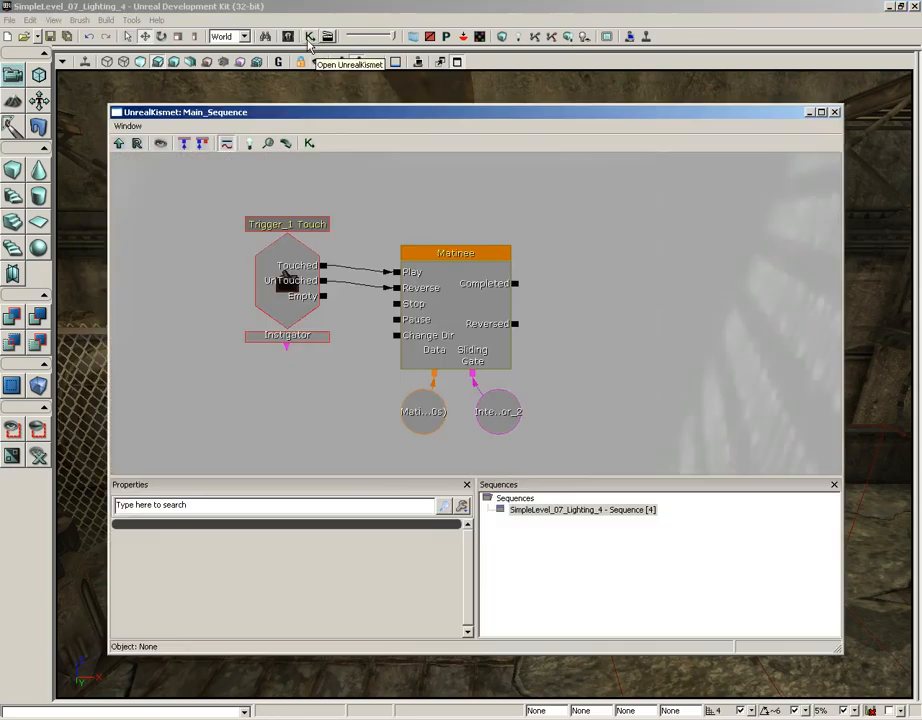
left_click(700, 344)
scroll(683, 320, "down", 1)
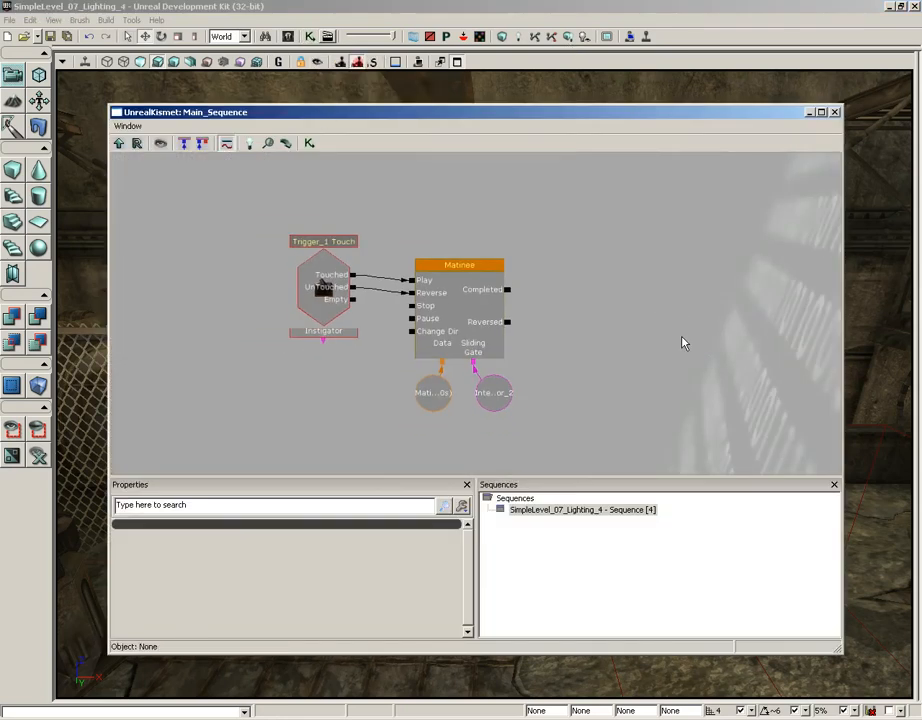
scroll(683, 343, "up", 1)
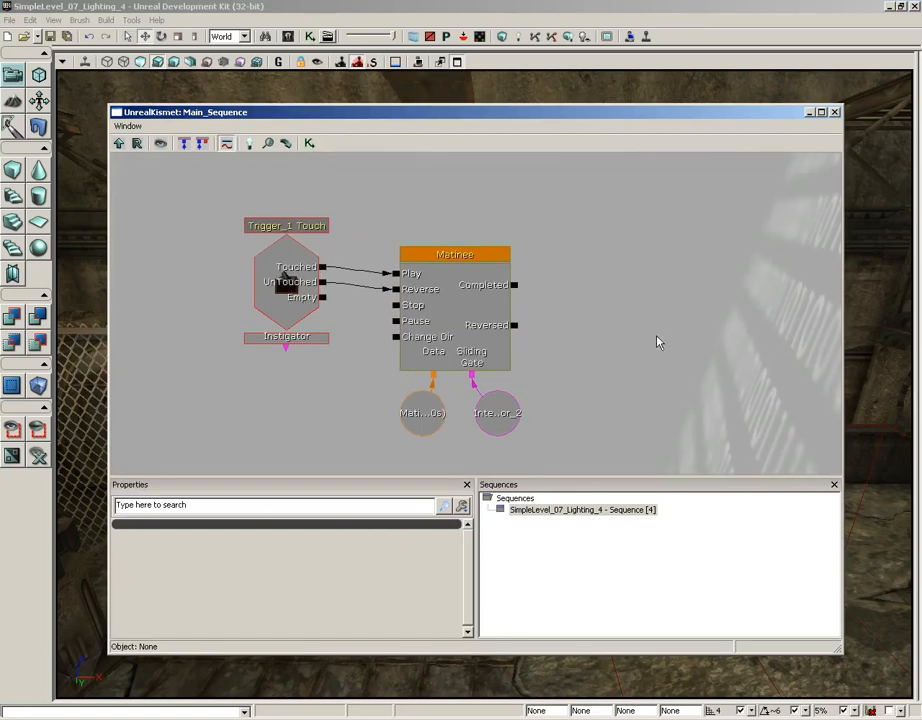
left_click_drag(628, 309, 589, 385)
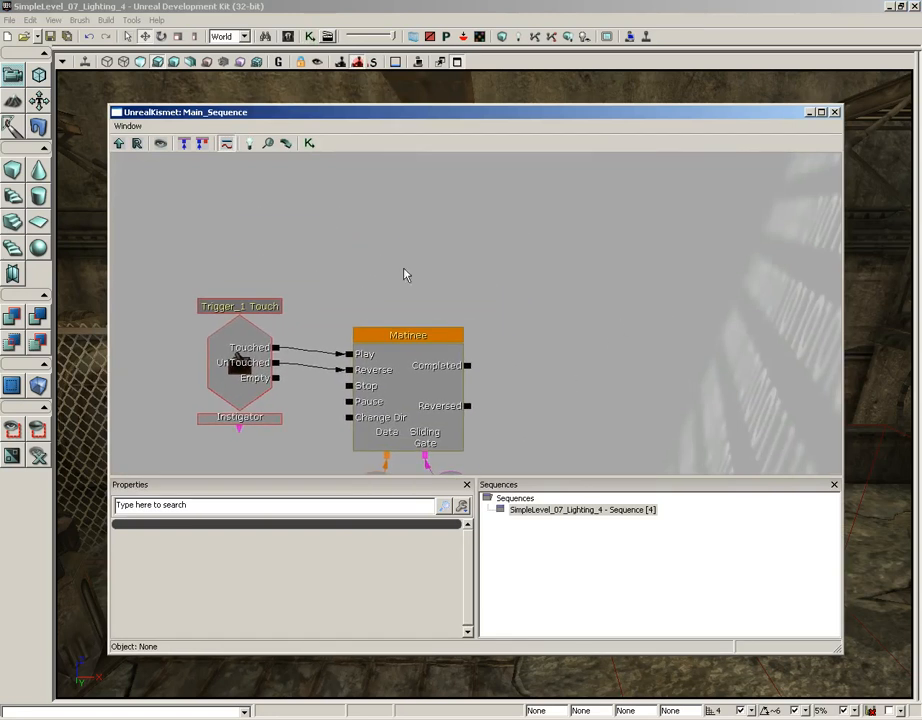
right_click(561, 206)
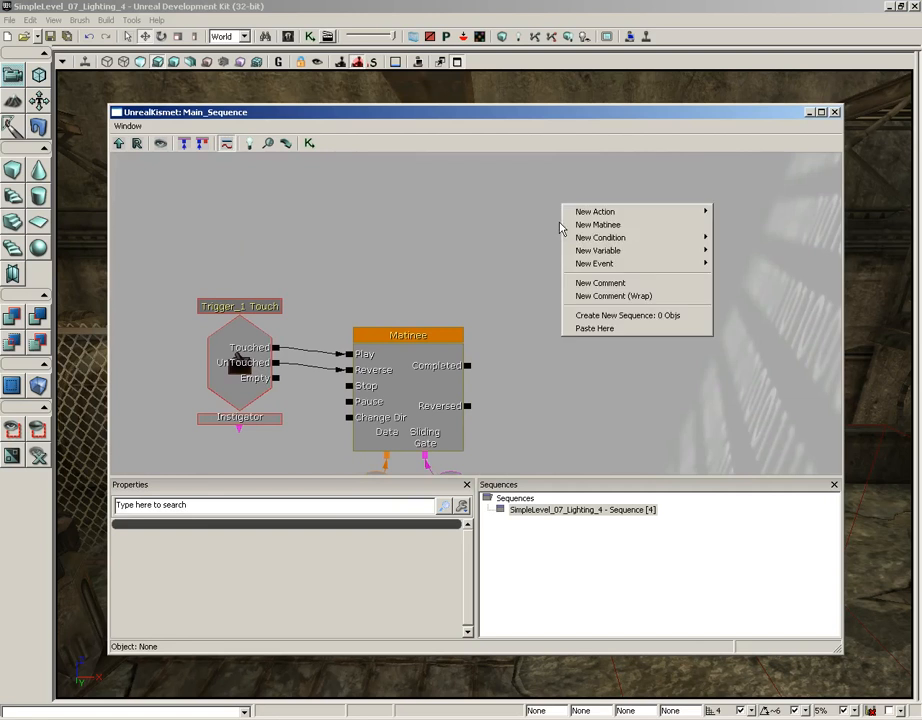
mouse_move(595, 216)
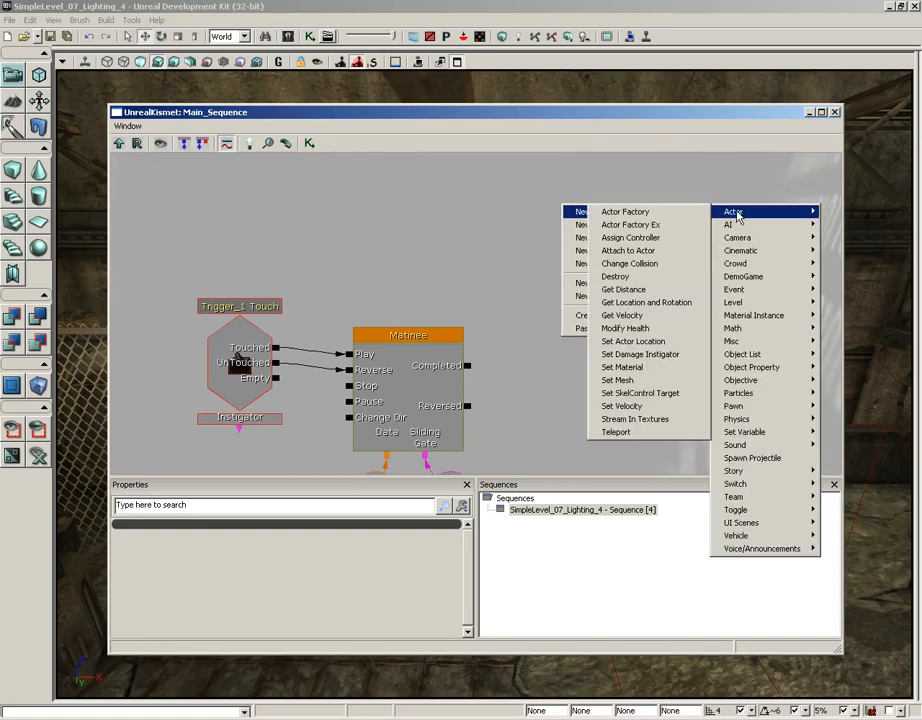
mouse_move(738, 449)
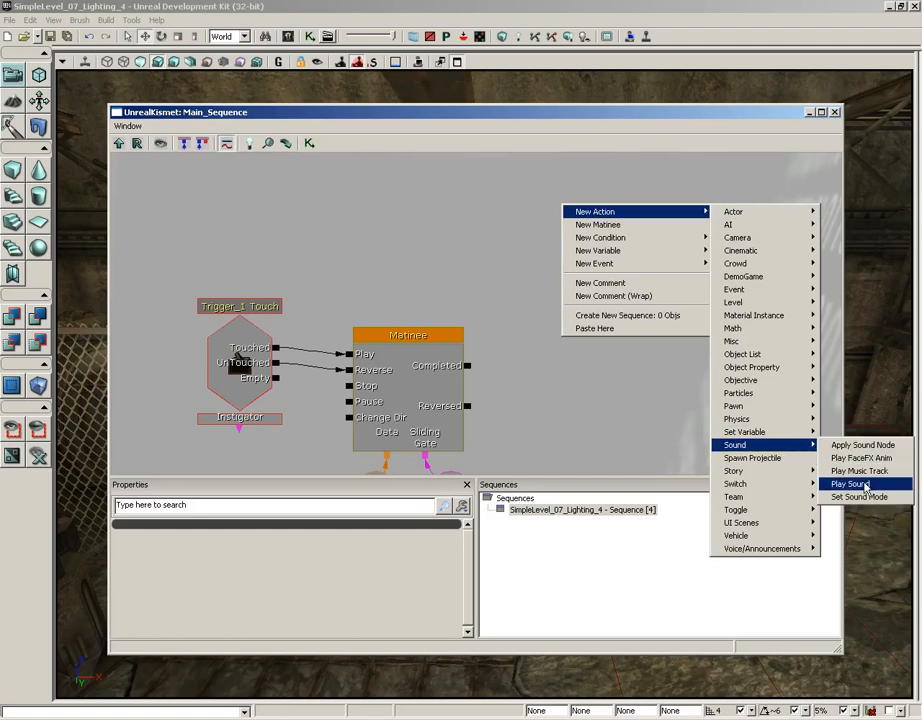
left_click(850, 483)
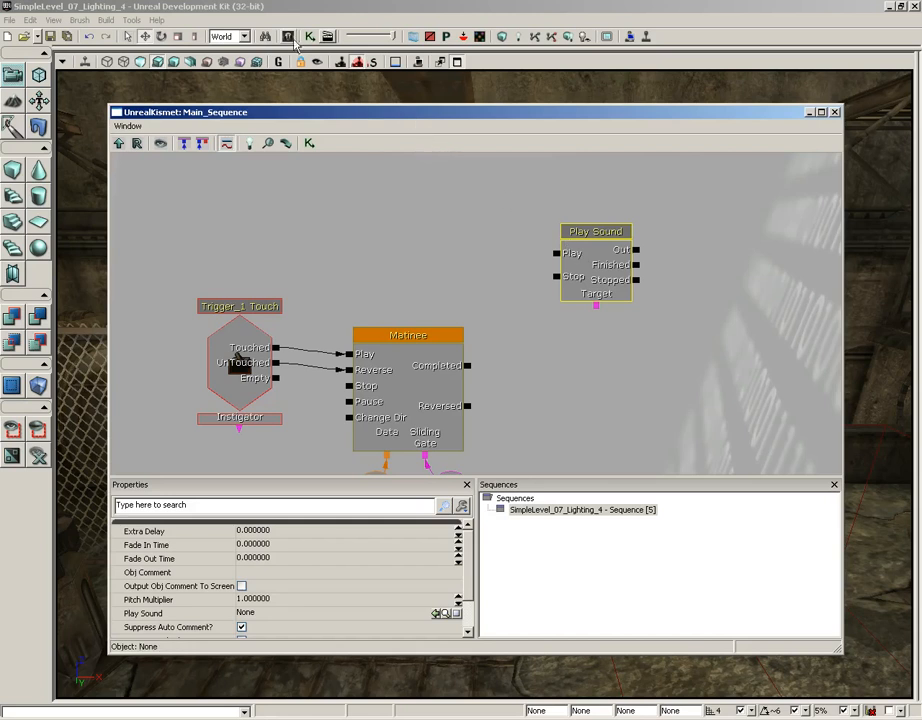
Search all assets in the Content Browser for "door" and filter the results to Sound Cues.
left_click(288, 38)
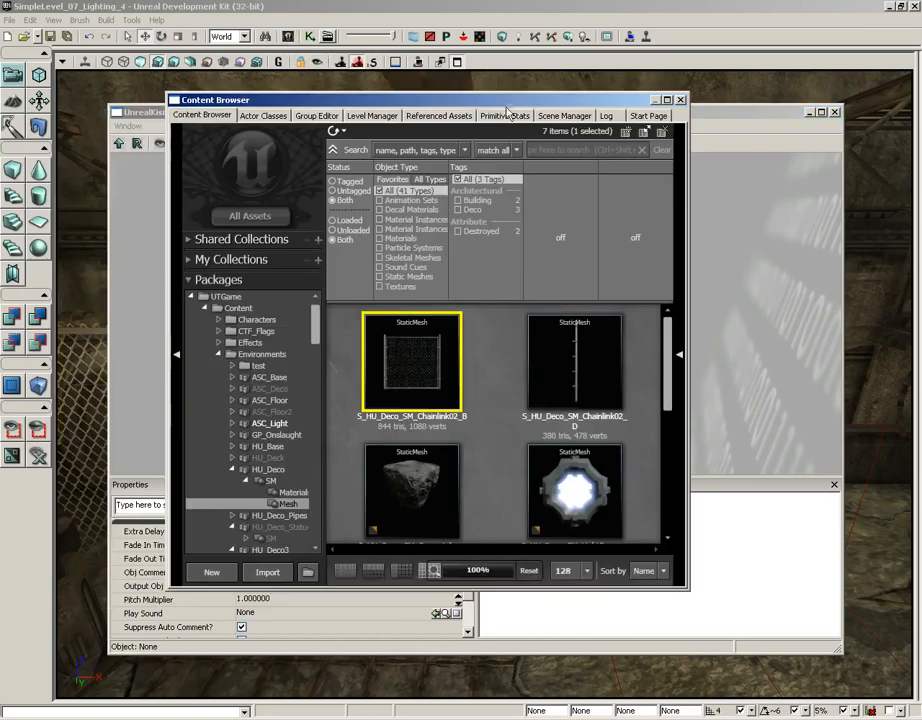
left_click(250, 216)
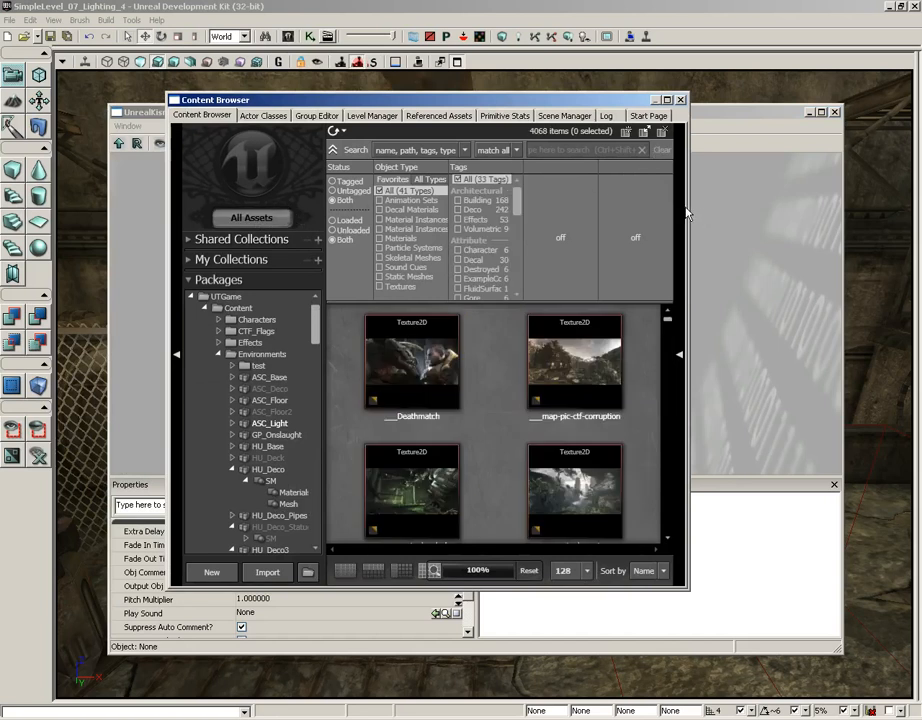
left_click_drag(688, 207, 816, 207)
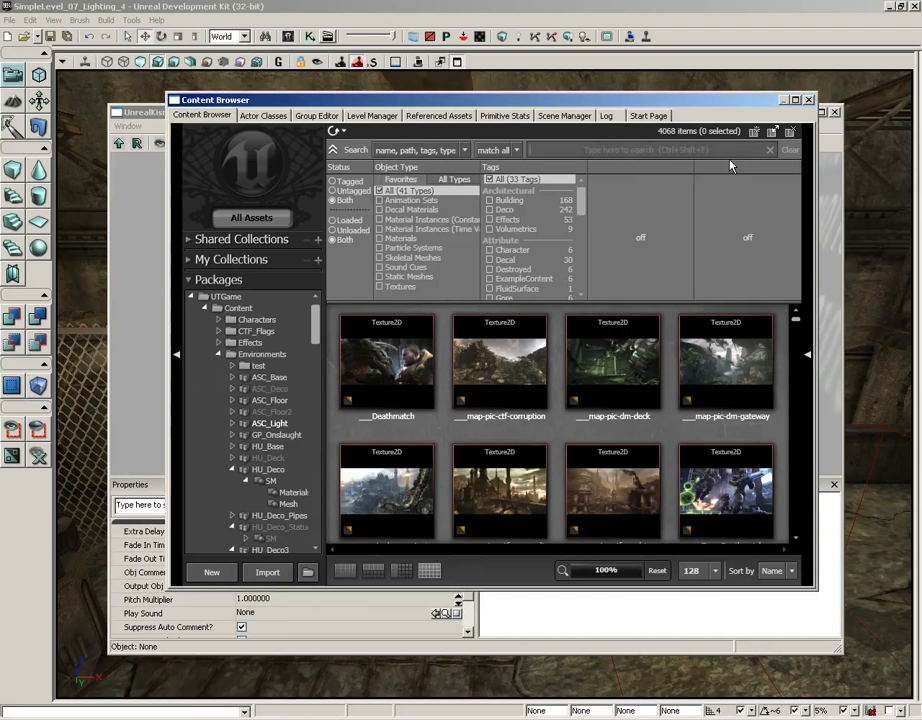
type("door")
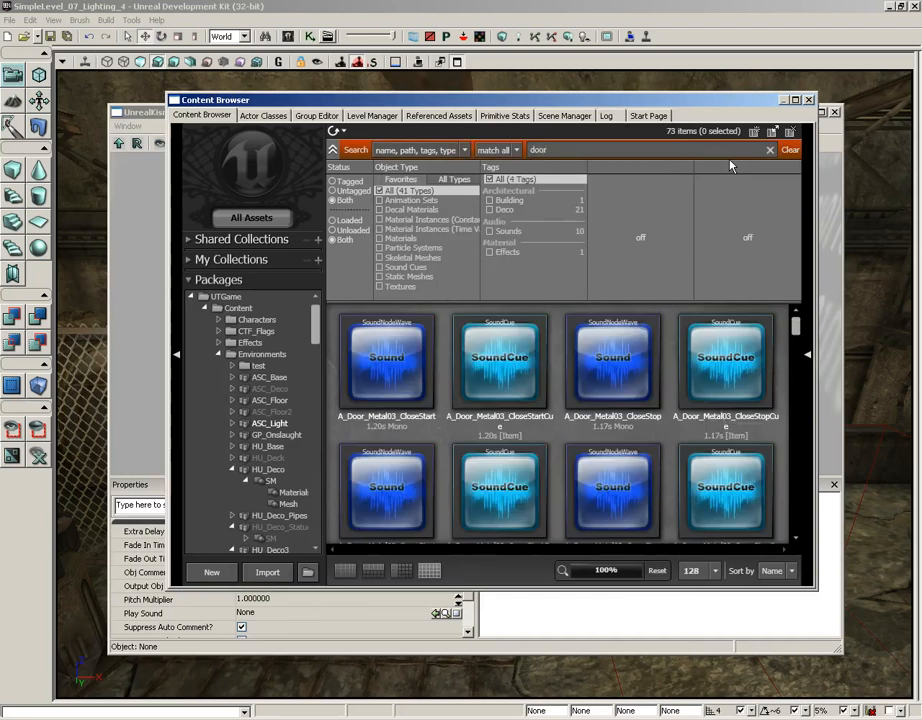
left_click(379, 268)
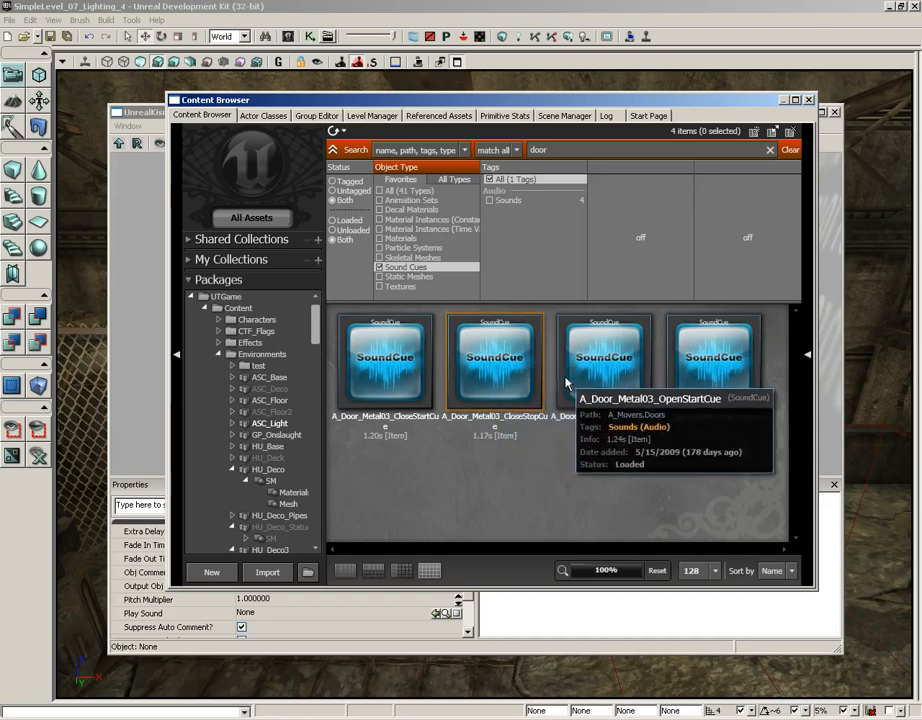
Browse the metal door sound cues, leave A_Door_Metal03_OpenStartCue selected, and close the Content Browser.
left_click(617, 377)
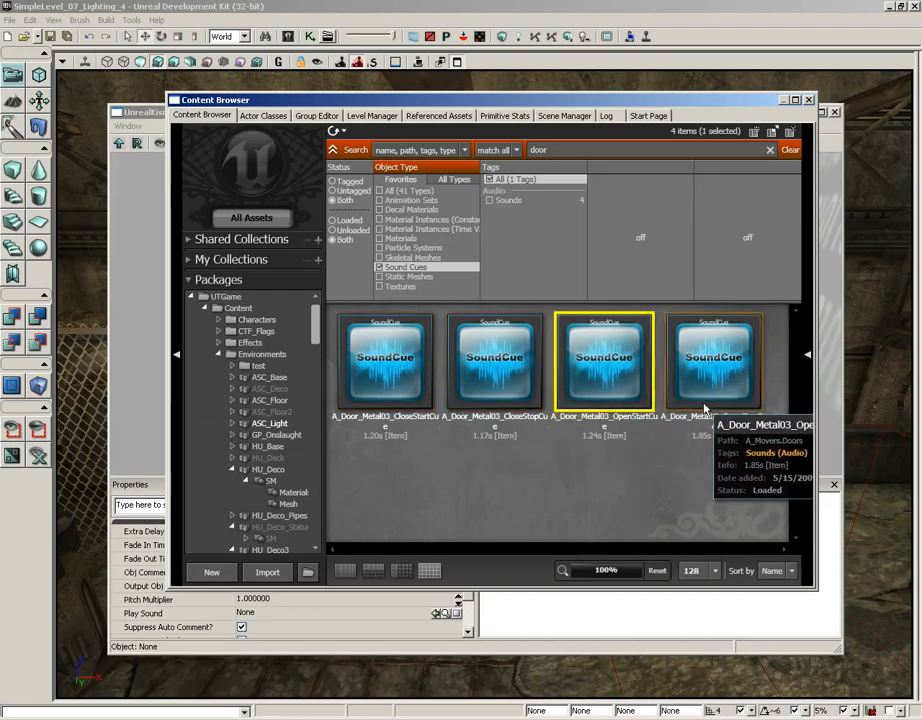
left_click(704, 367)
left_click(504, 356)
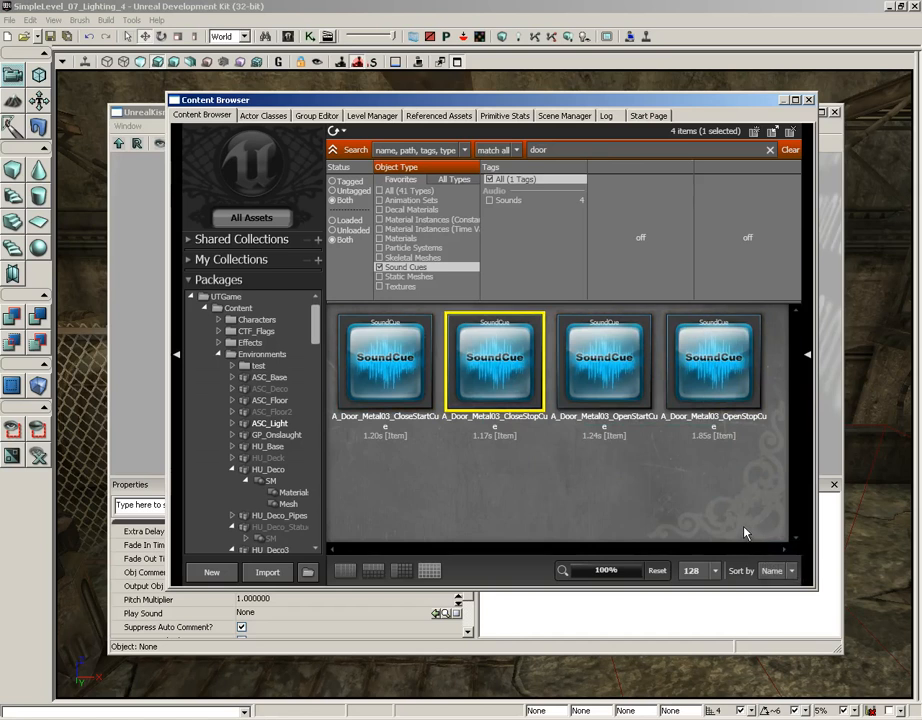
left_click(620, 360)
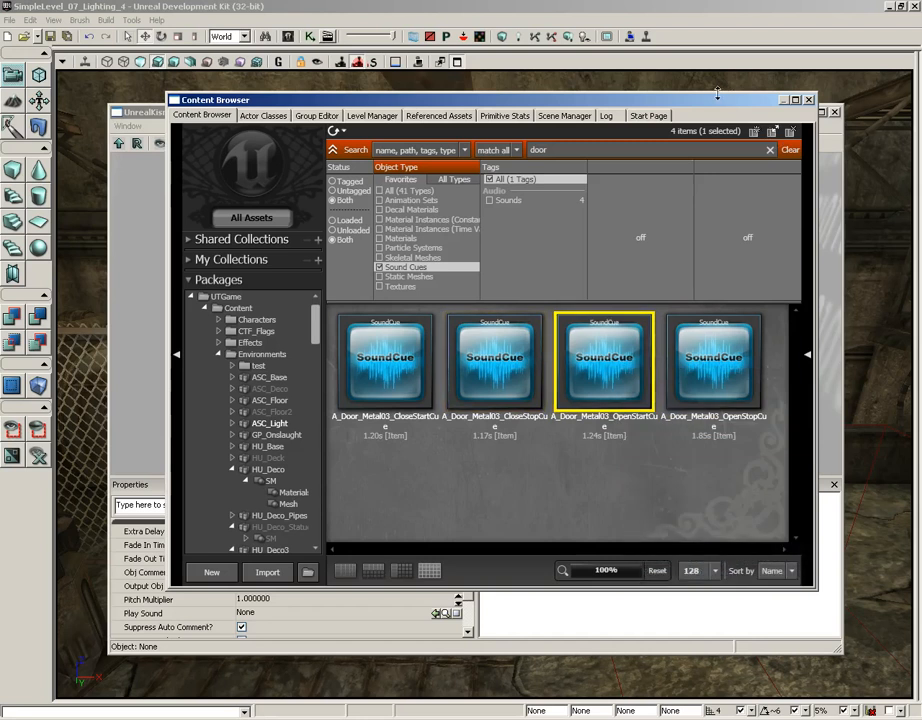
left_click(808, 100)
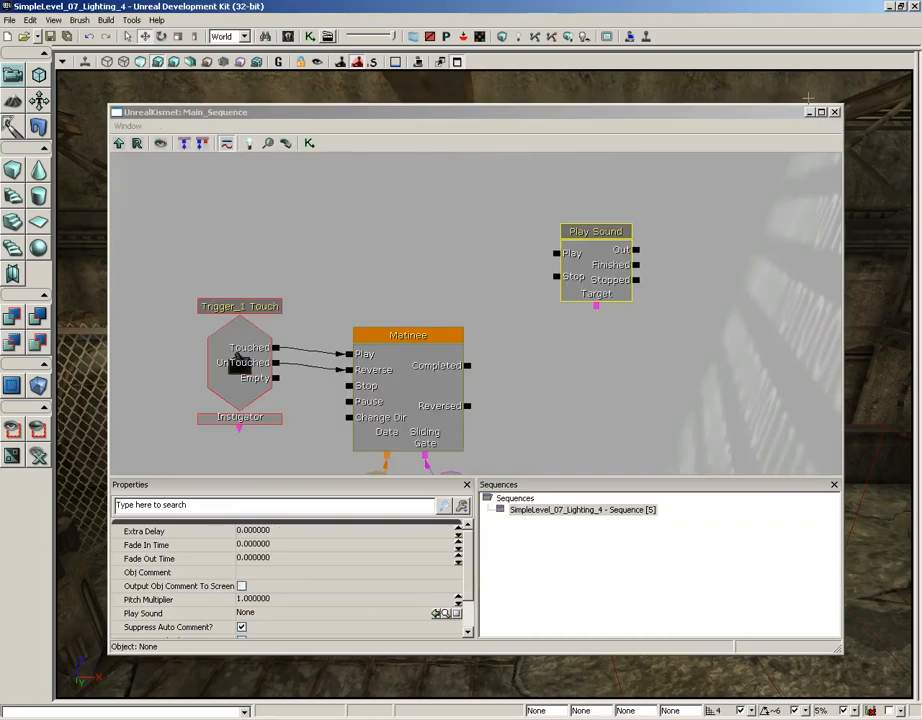
Assign the selected A_Door_Metal03_OpenStartCue to the Play Sound property of the new action.
left_click(607, 267)
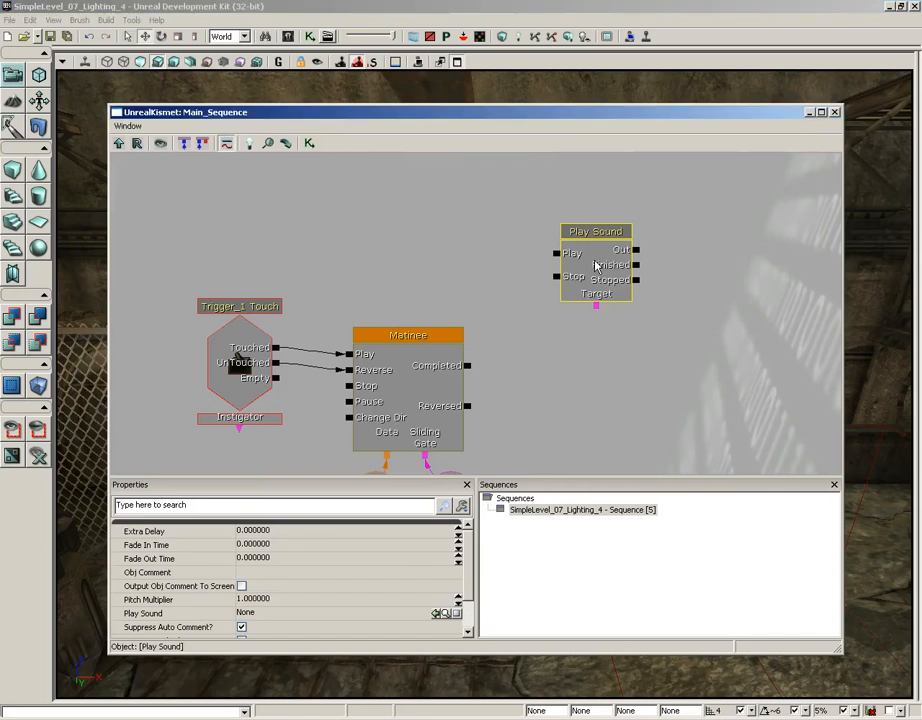
left_click_drag(611, 377, 626, 366)
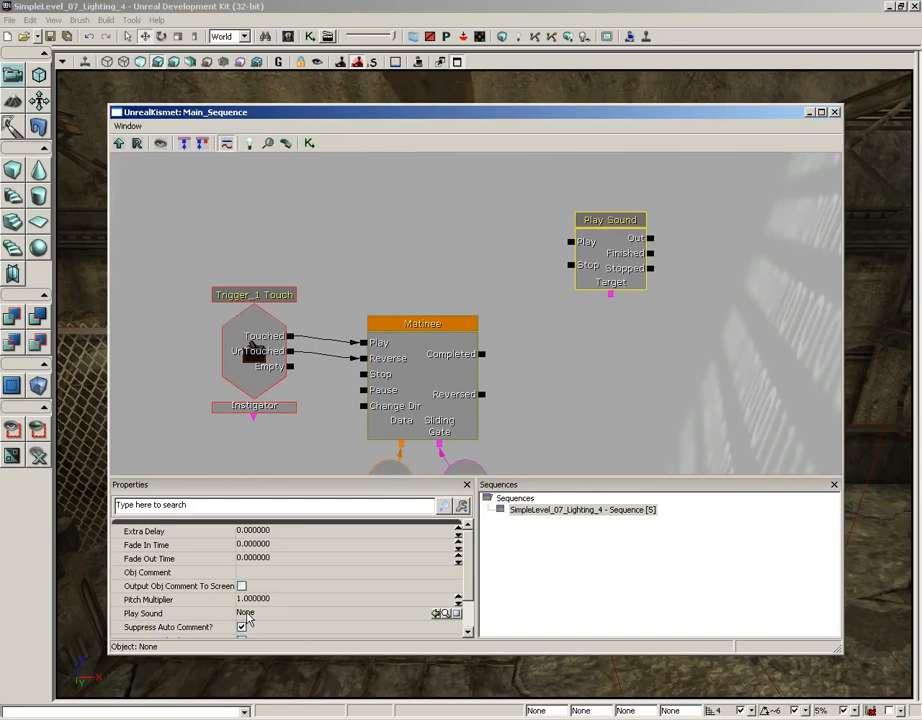
left_click(436, 614)
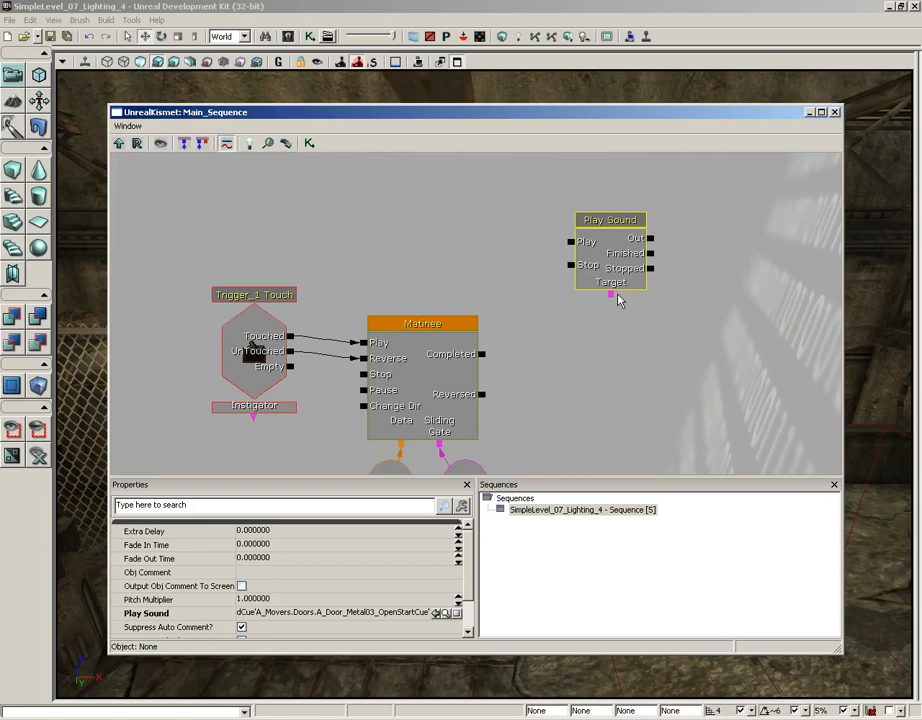
Try linking the Play Sound action's Target to the Matinee's InterpActor_2 variable, and break that link again.
left_click_drag(626, 344, 628, 300)
left_click(476, 444)
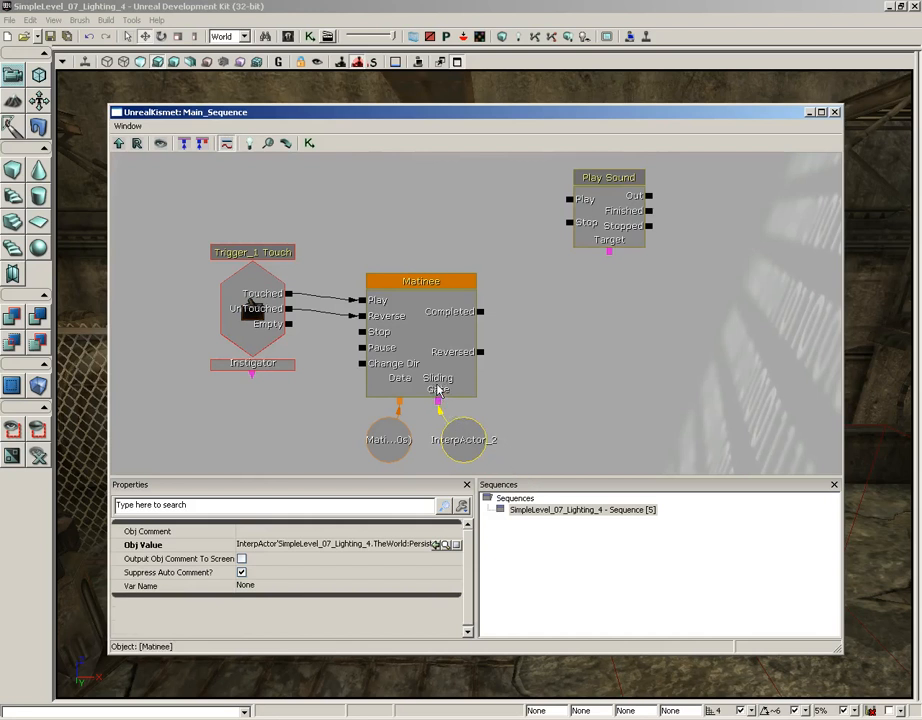
left_click(611, 262)
left_click_drag(643, 301, 465, 438)
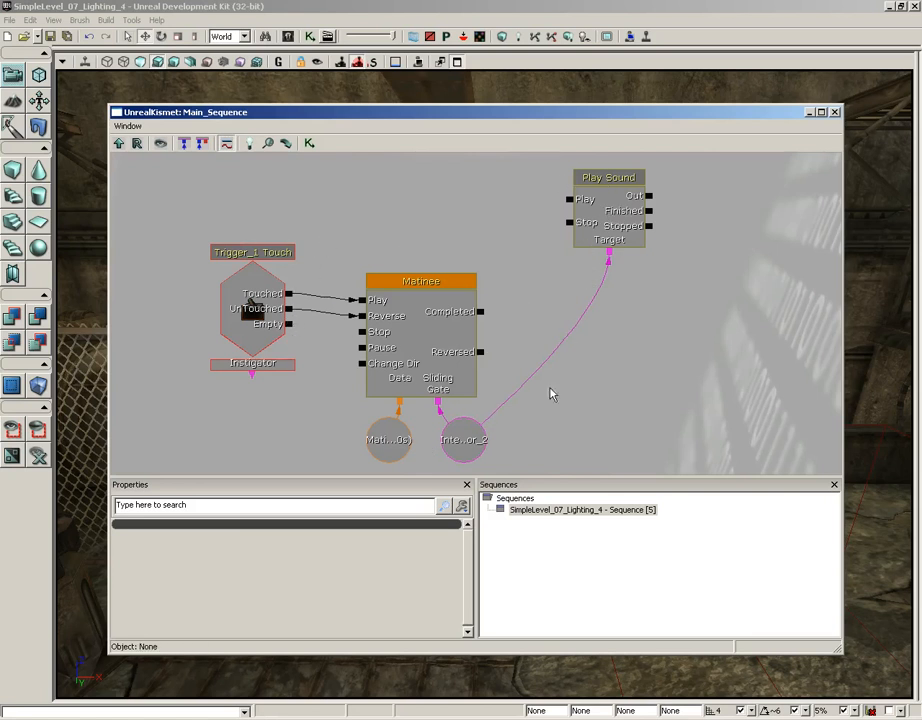
left_click(610, 251, "alt")
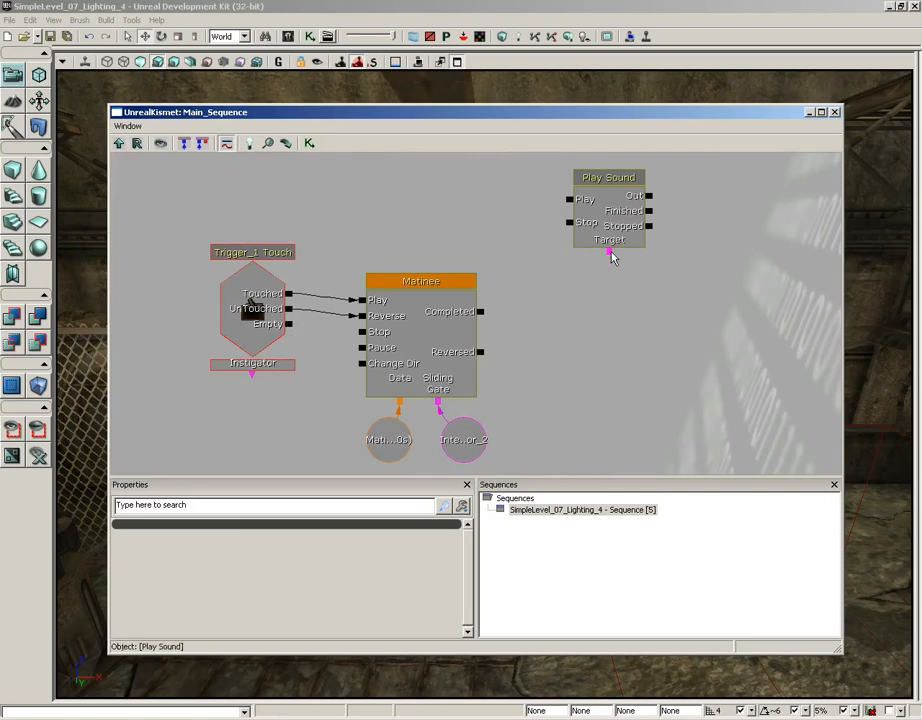
Duplicate the InterpActor_2 object variable, place the copy below the Play Sound action, and link it to Target.
left_click(474, 451)
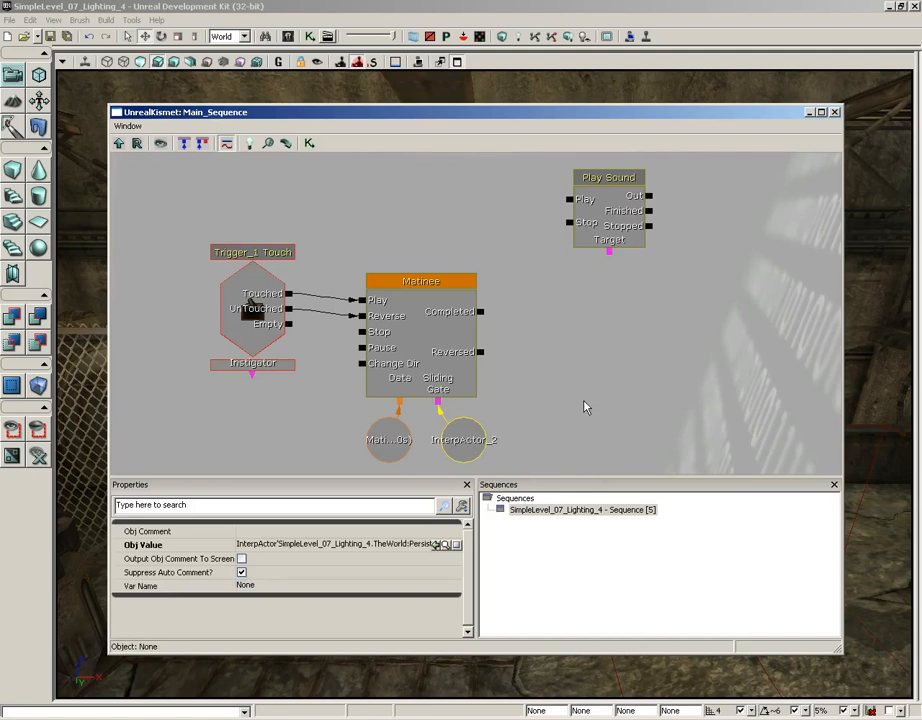
key("ctrl+c")
key("ctrl+v")
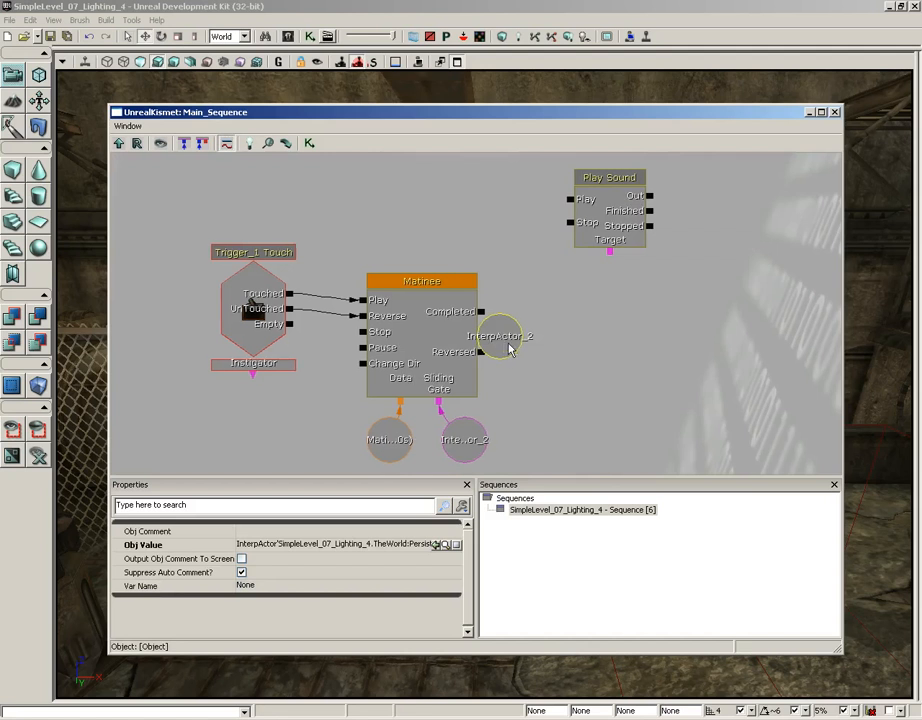
left_click_drag(505, 340, 620, 291)
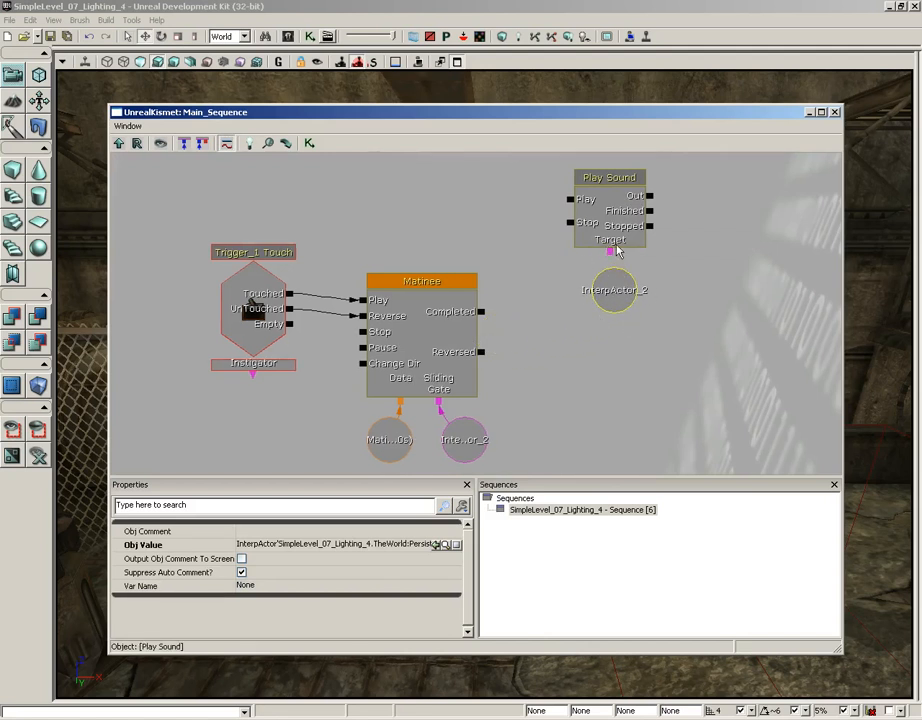
left_click_drag(610, 252, 612, 290)
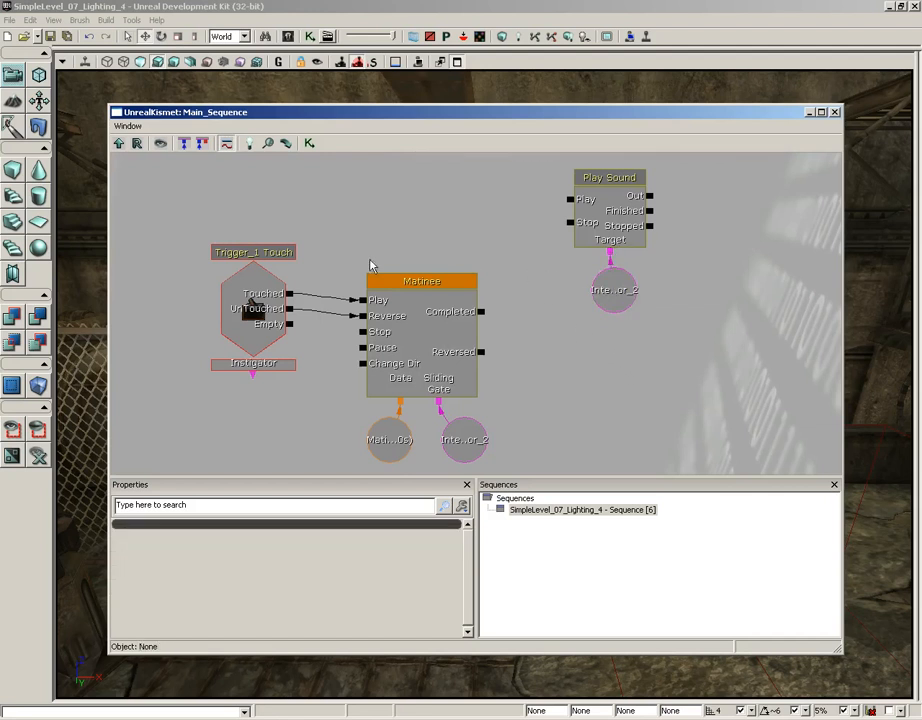
Connect the Trigger_1 Touch event's Touched output to the Play input of Play Sound, and close Kismet.
left_click(289, 294)
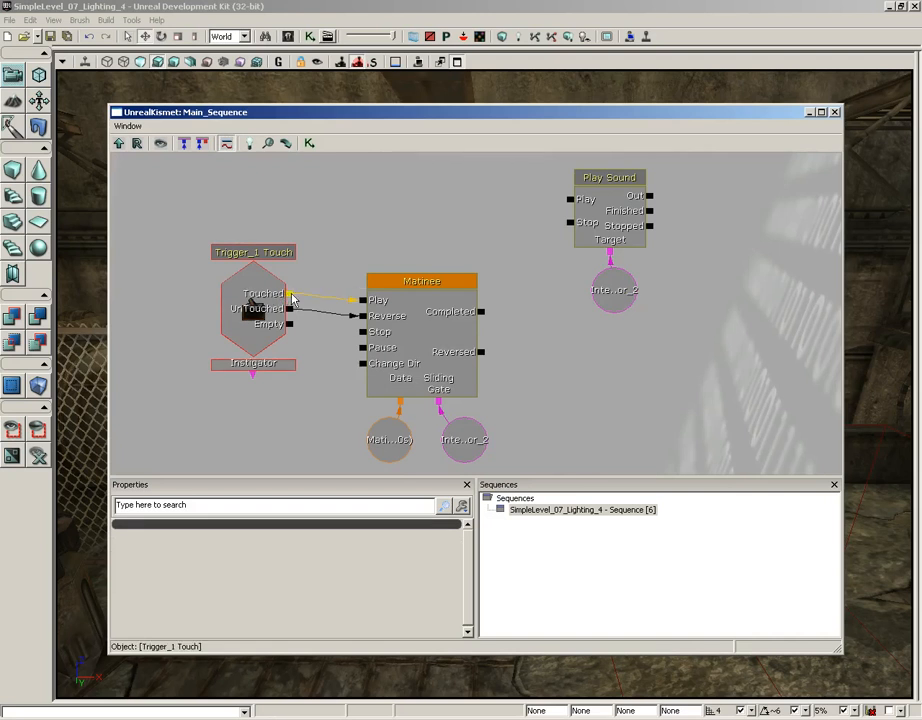
left_click_drag(289, 296, 570, 200)
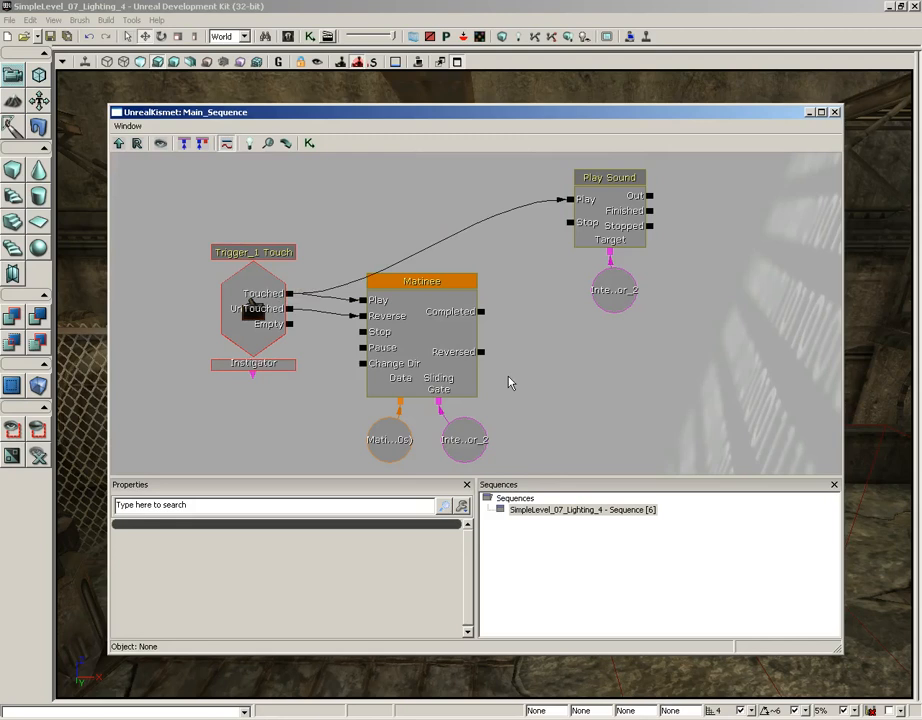
left_click(835, 112)
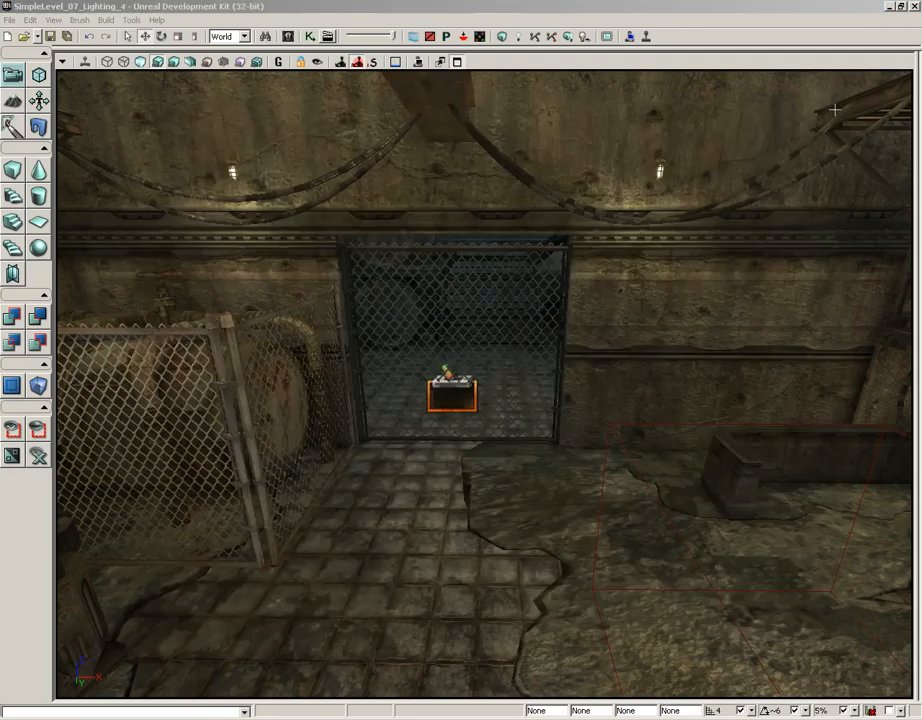
Play the level from the tiled floor before the gate, walk through the gate and back to test its sound, and end the session.
left_click(420, 620)
right_click(418, 612)
left_click(434, 598)
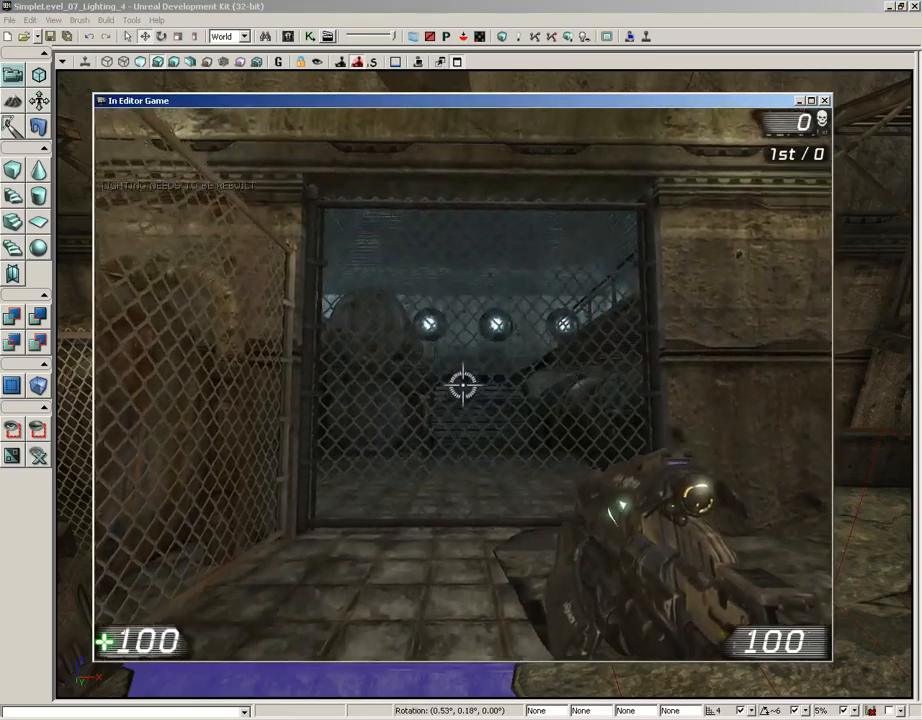
key("w")
key("w")
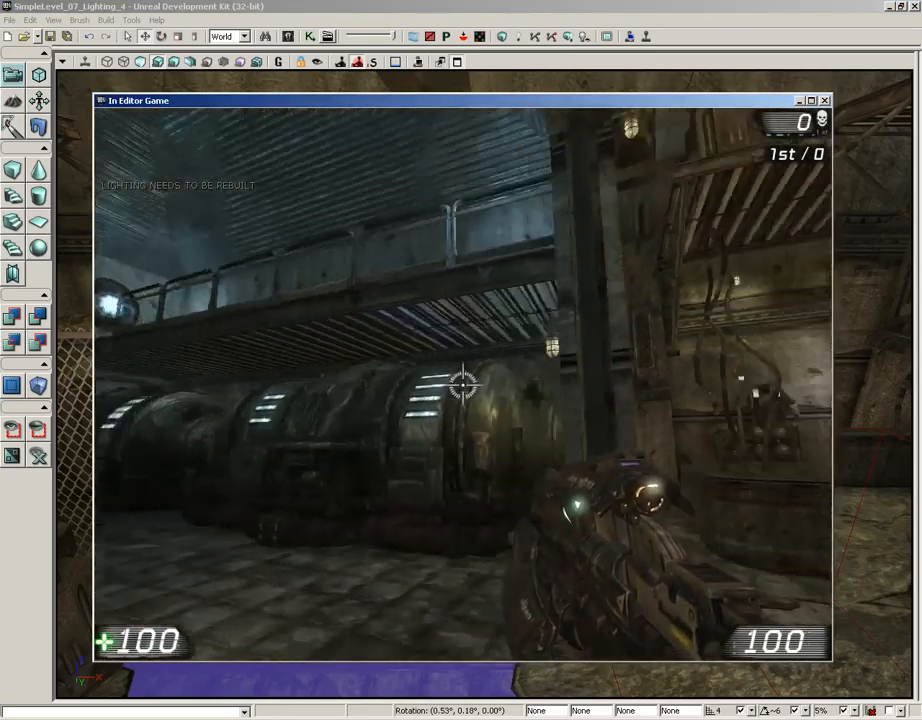
key("w")
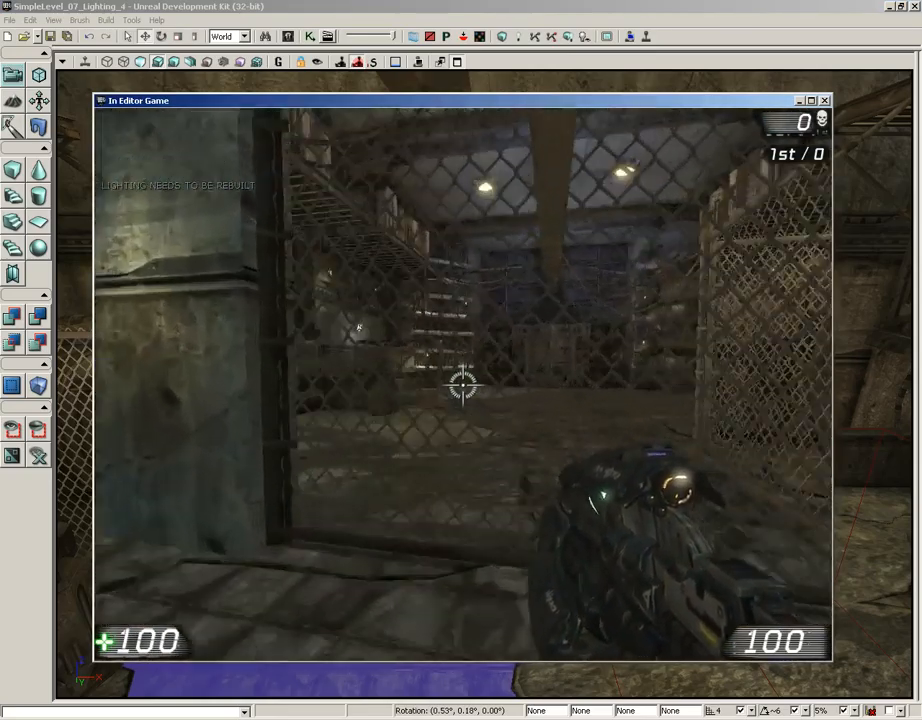
key("w")
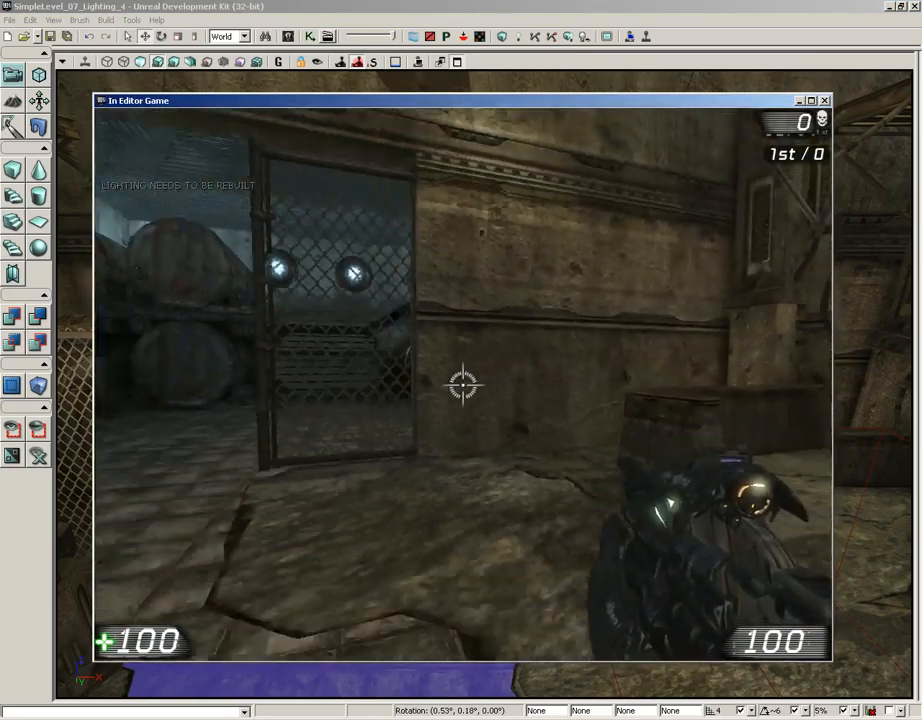
key("s")
key("Escape")
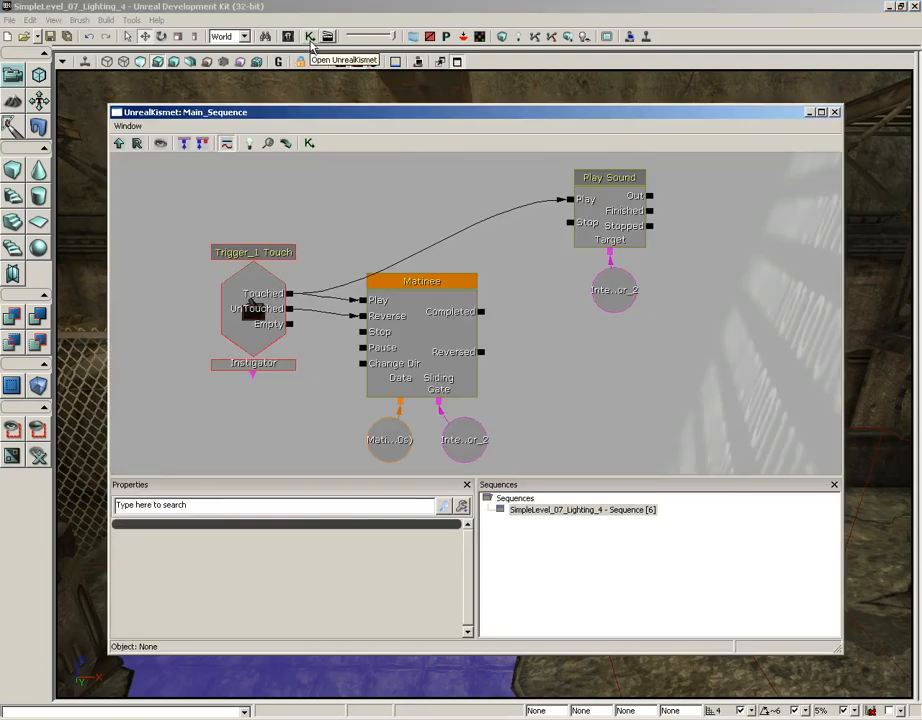
Reopen Kismet and label the Play Sound action with the object comment "Door opening sound".
left_click(310, 36)
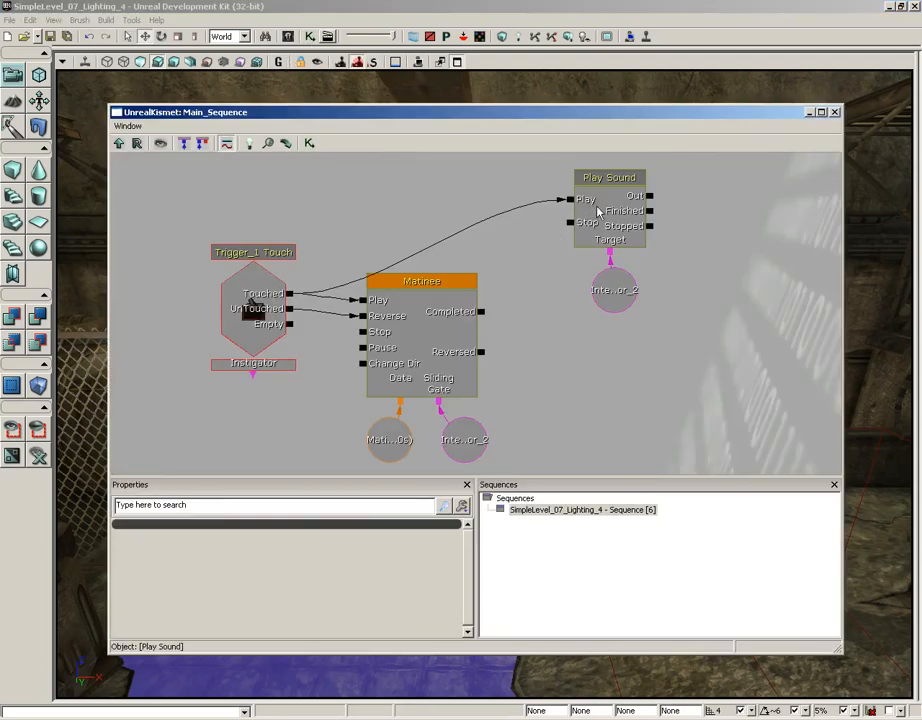
left_click(598, 211)
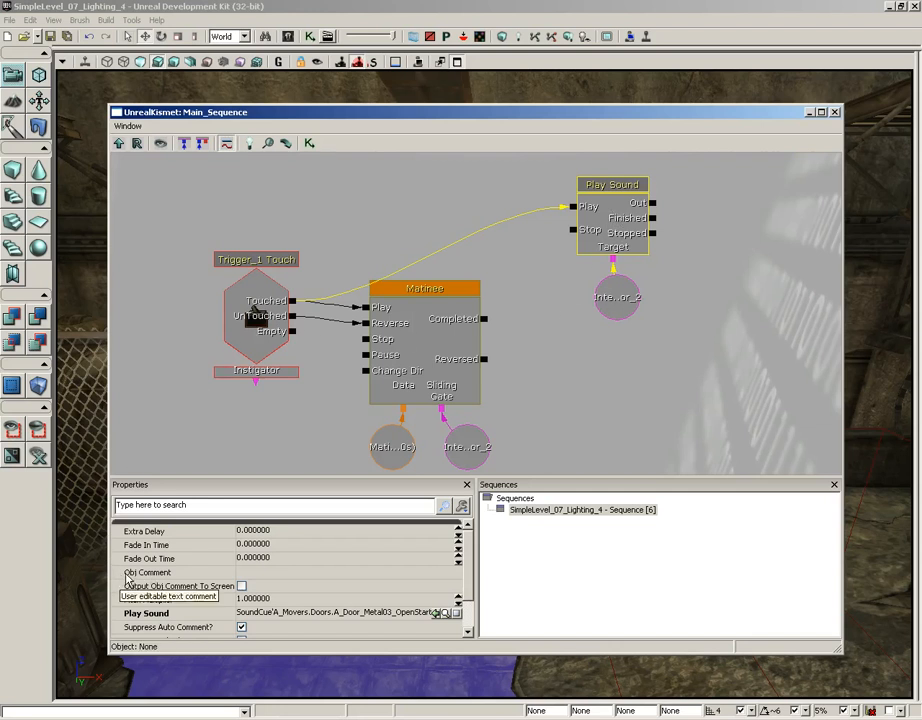
left_click(333, 574)
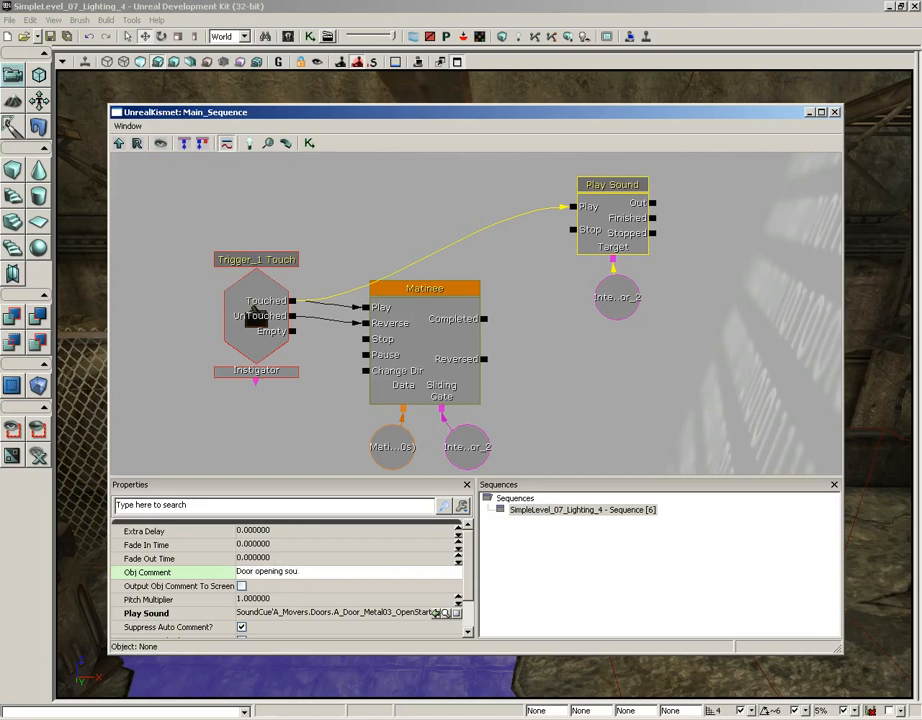
type("Door opening sound")
key("Return")
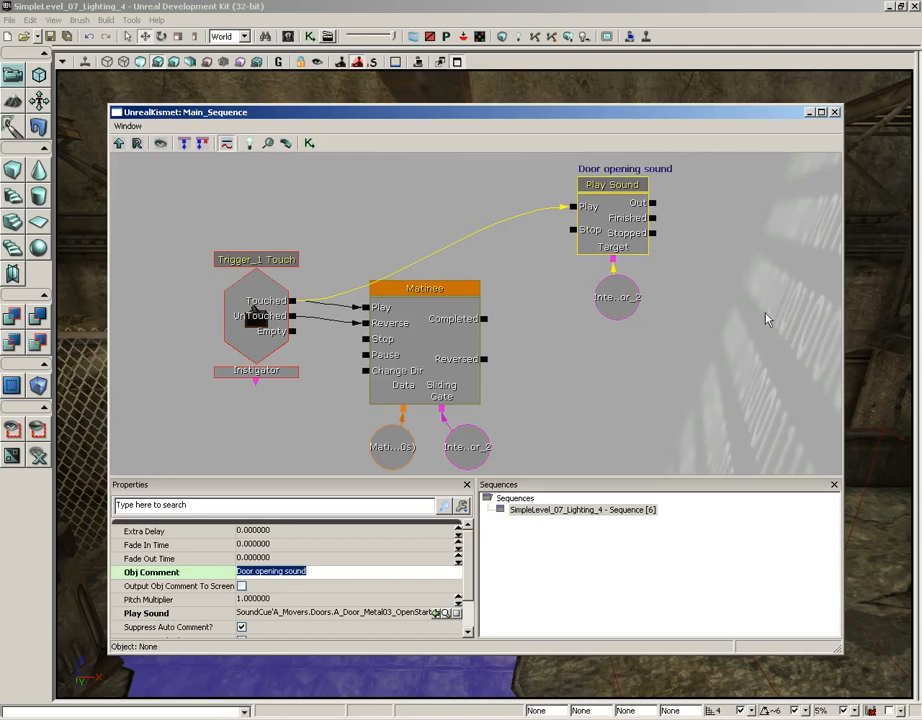
Duplicate the Door opening sound action together with its linked InterpActor_2 variable, and place the copies below the originals.
left_click_drag(766, 317, 640, 393)
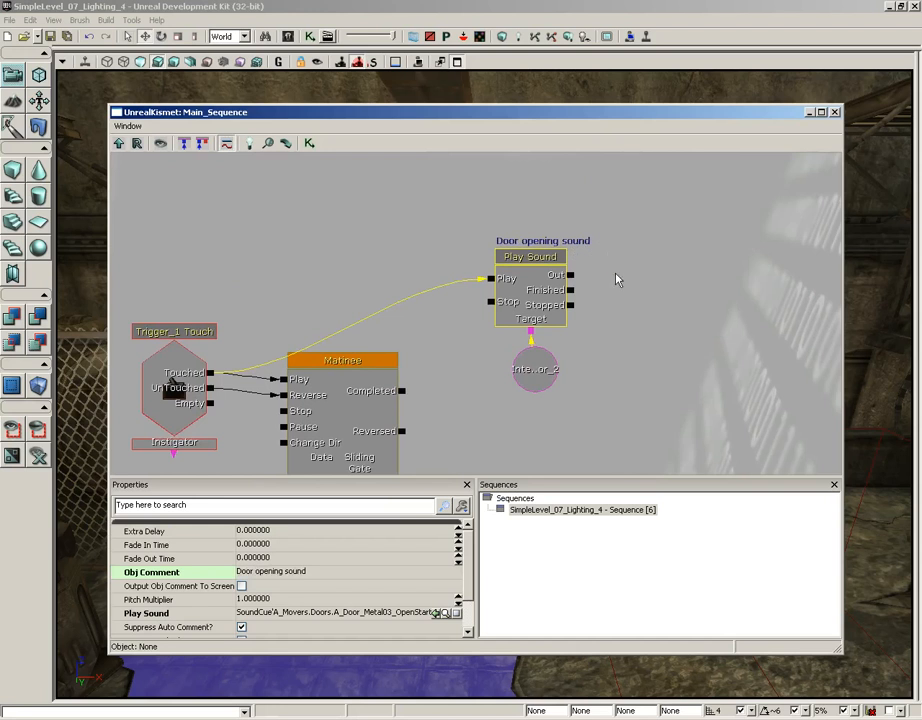
left_click(627, 349)
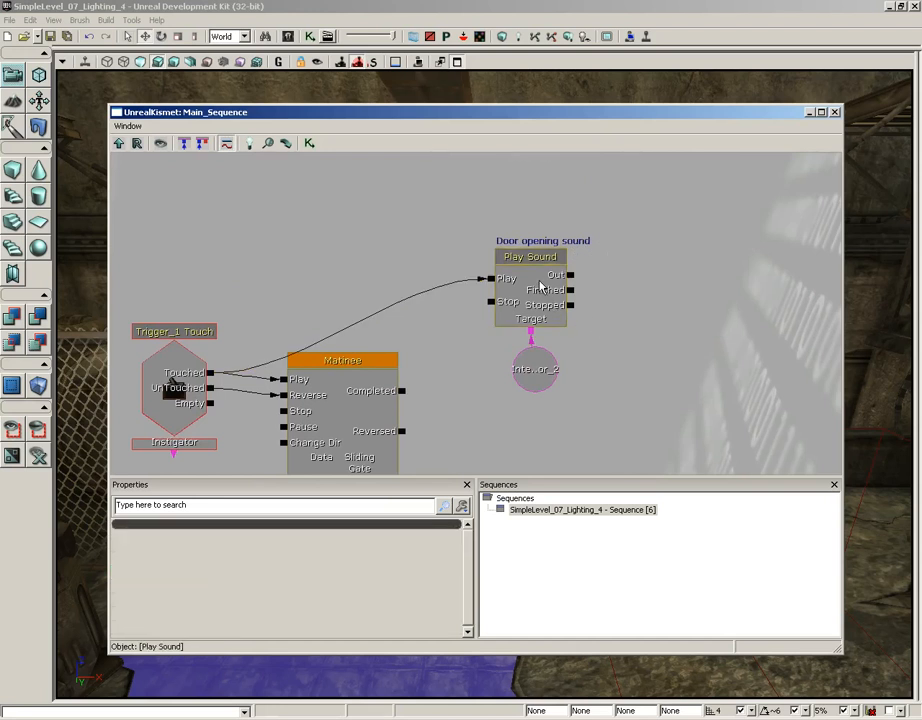
left_click(540, 287)
left_click(536, 390, "ctrl")
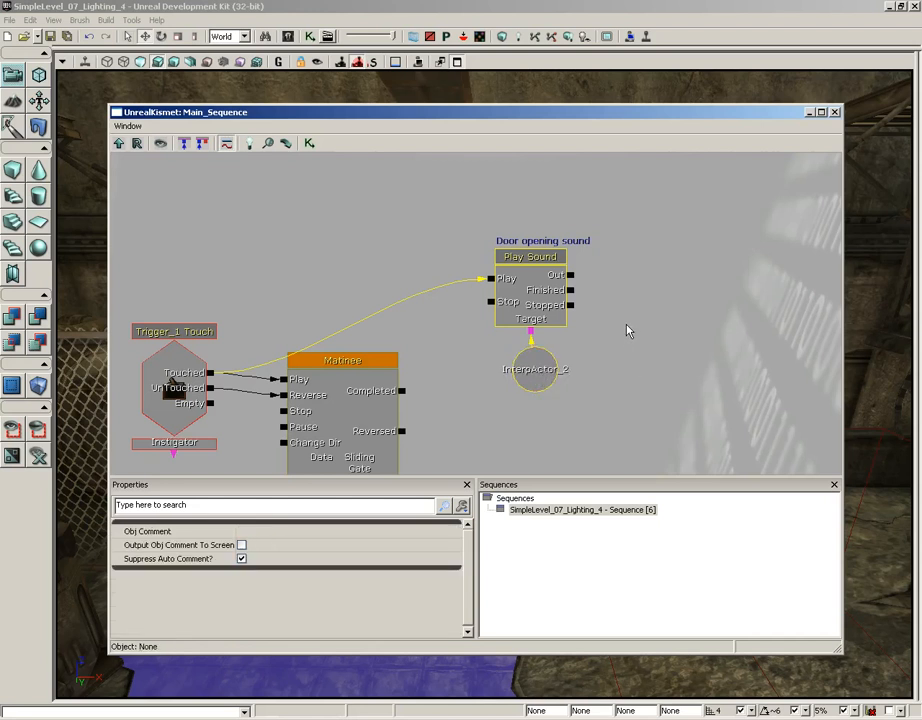
key("ctrl+c")
key("ctrl+v")
left_click_drag(630, 329, 632, 235)
left_click_drag(477, 251, 513, 345)
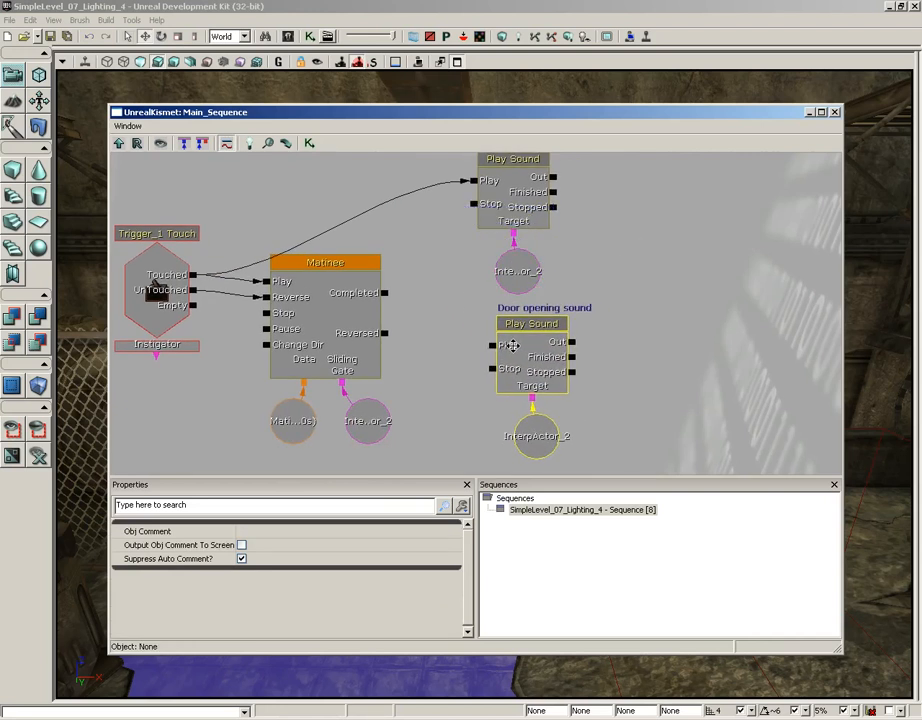
Change the duplicated Play Sound action's object comment to "Door opened sound".
left_click_drag(644, 263, 669, 251)
left_click(561, 312)
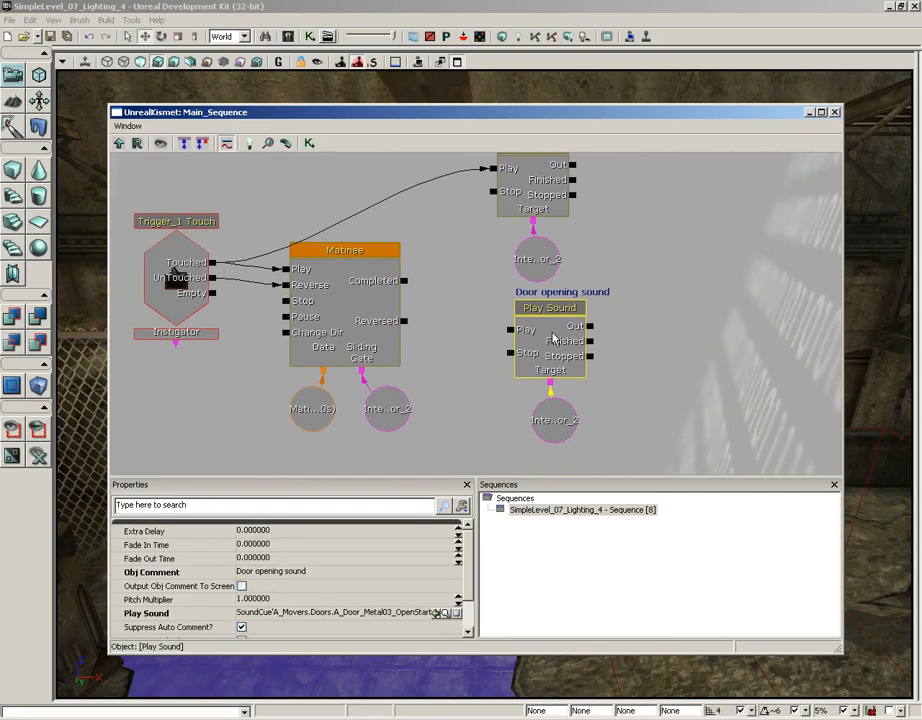
left_click(272, 576)
left_click(268, 575)
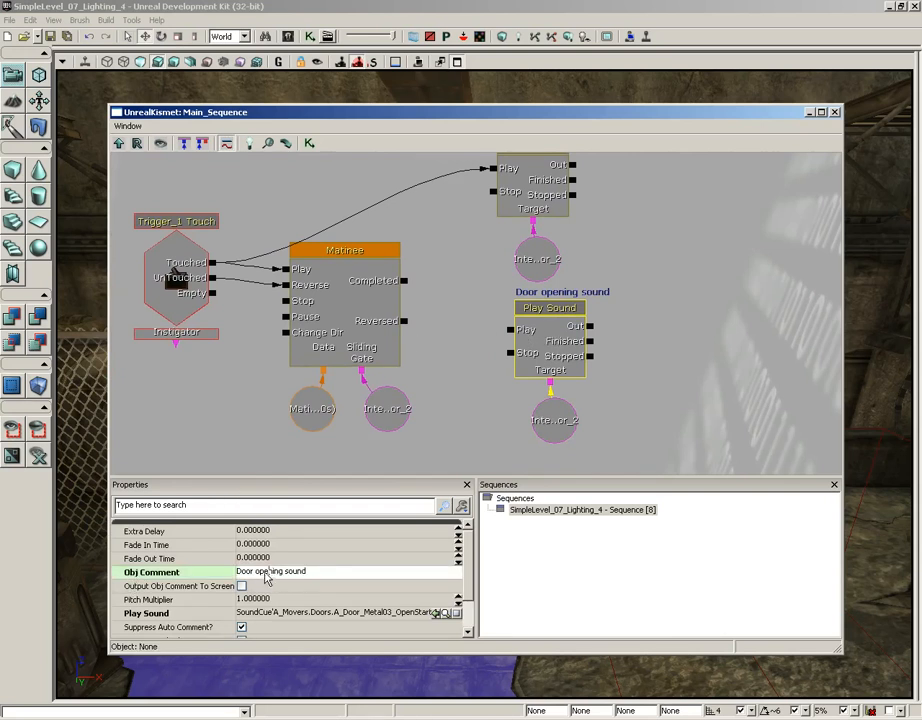
double_click(269, 571)
type("opened")
key("Return")
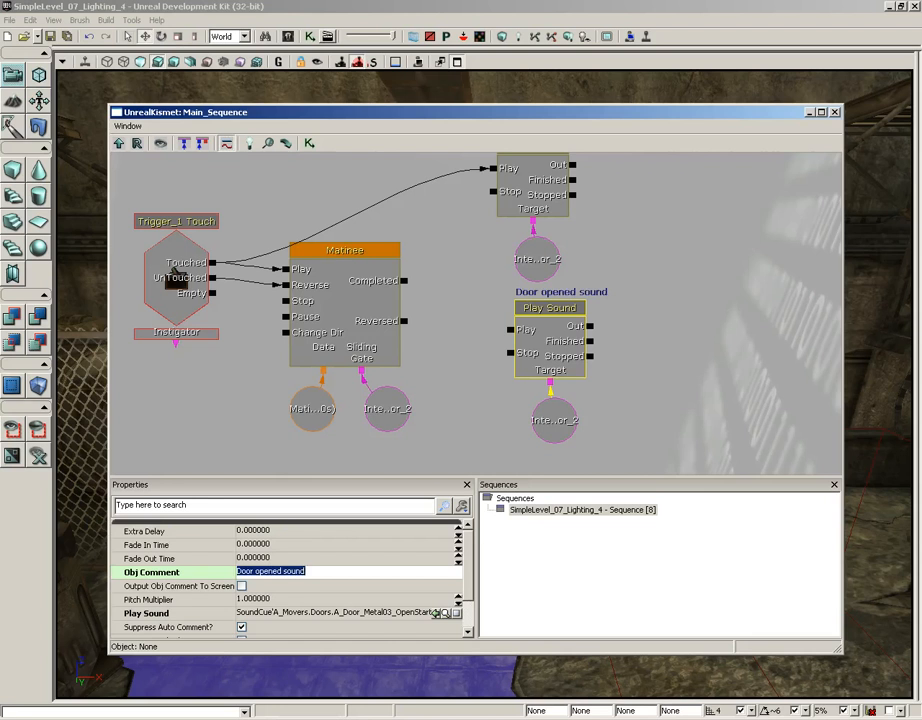
Assign A_Door_Metal03_OpenStopCue to the Door opened sound action and connect the Matinee's Completed output to its Play input.
left_click_drag(463, 278, 469, 308)
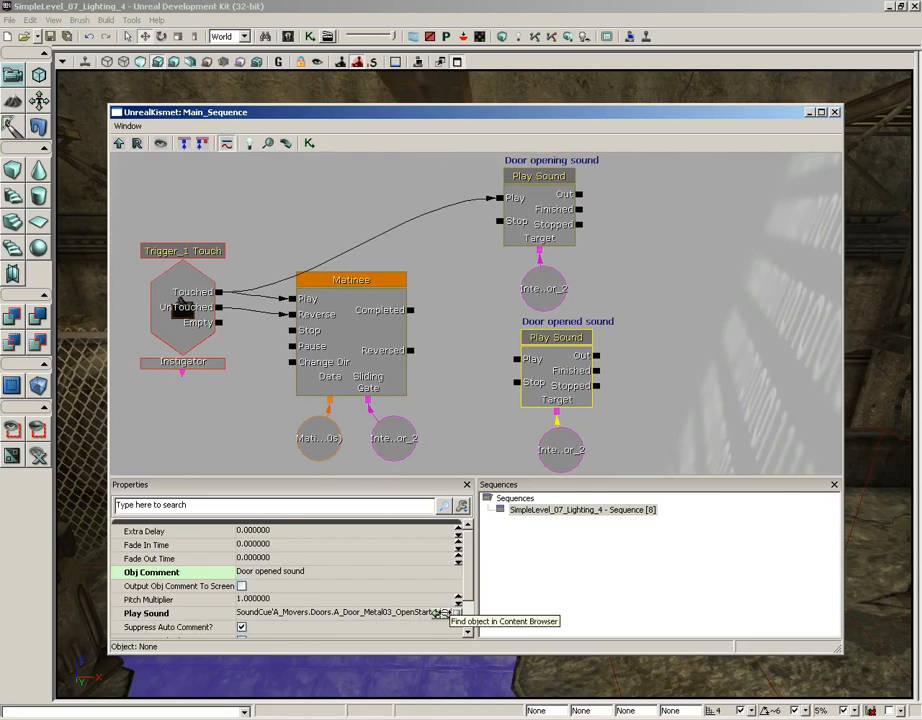
left_click(437, 613)
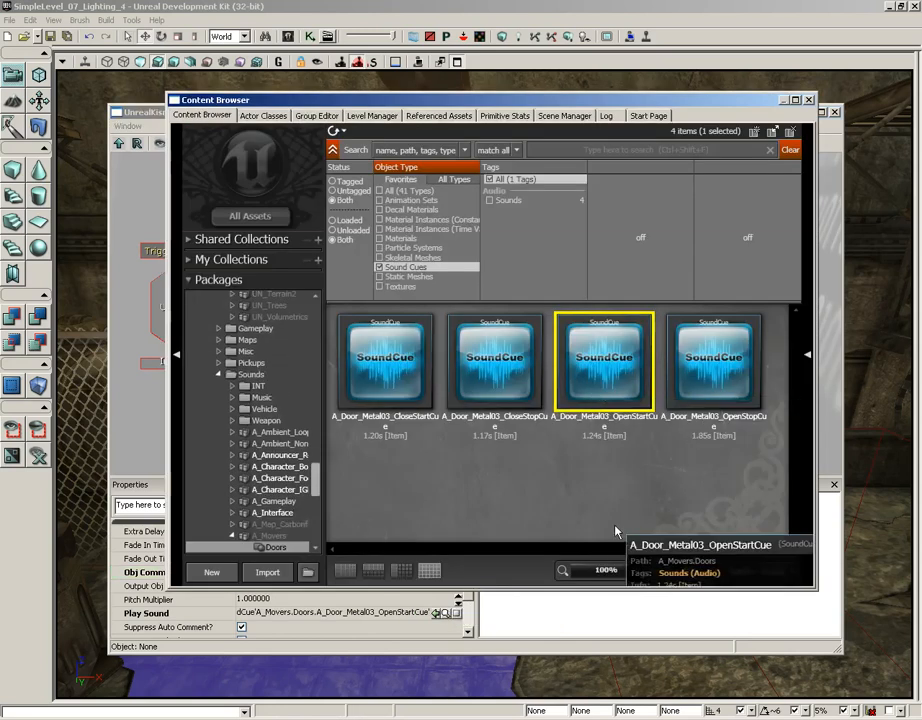
left_click(705, 362)
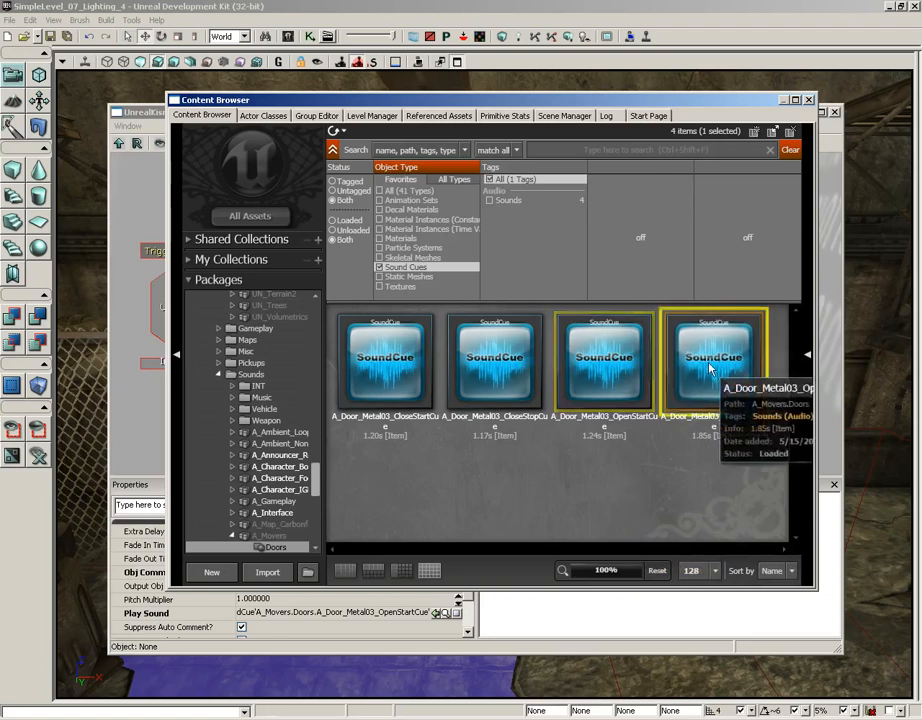
left_click(810, 101)
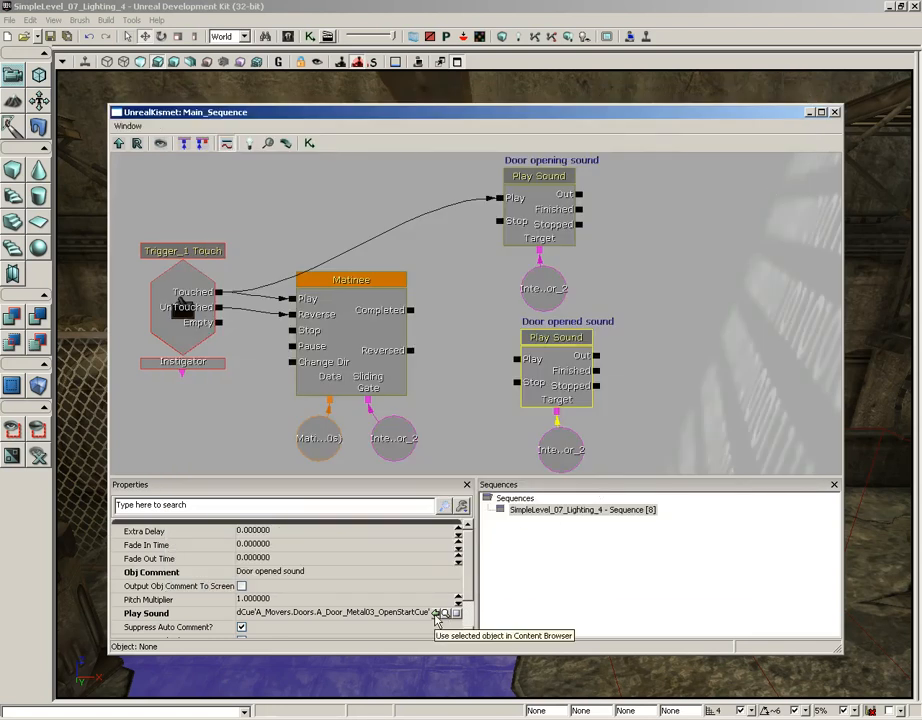
left_click(435, 613)
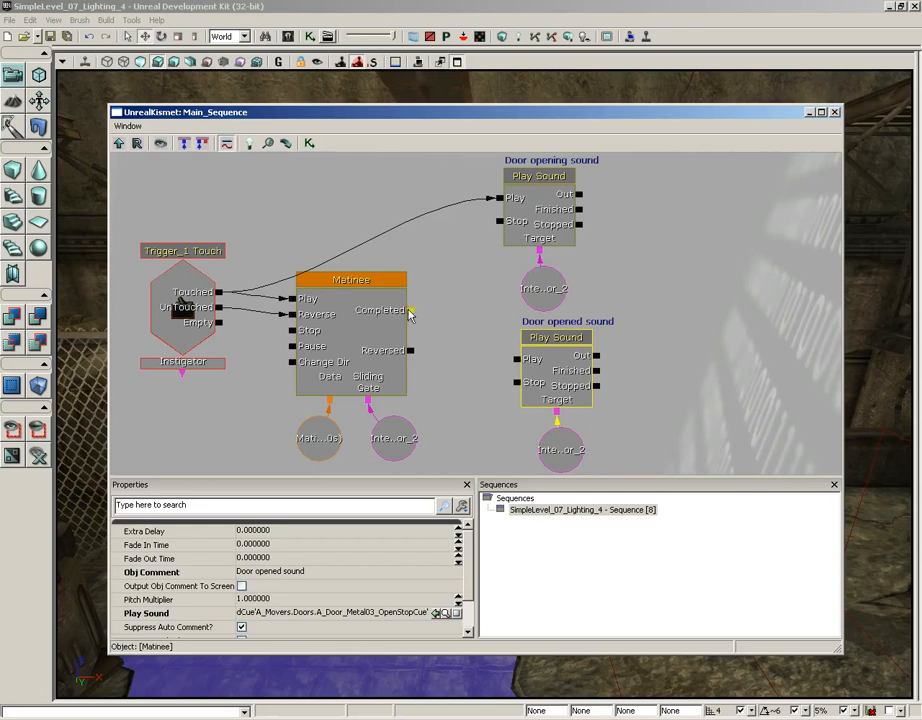
left_click_drag(410, 311, 517, 359)
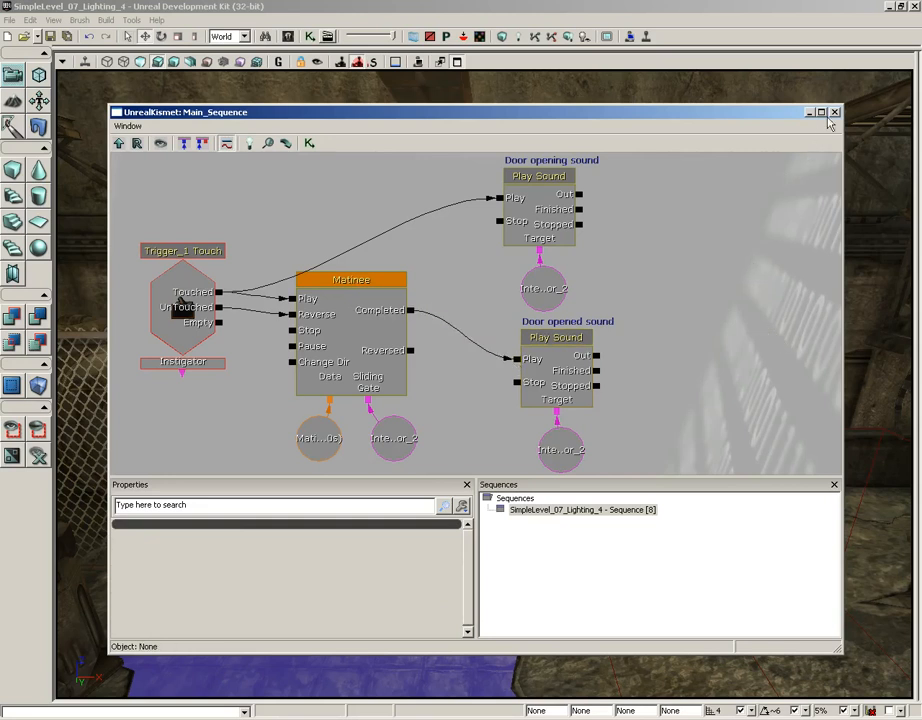
left_click(606, 84)
Play the level from the tiled floor before the gate, pass through the gate repeatedly to test both opening sounds, and end the session.
right_click(384, 636)
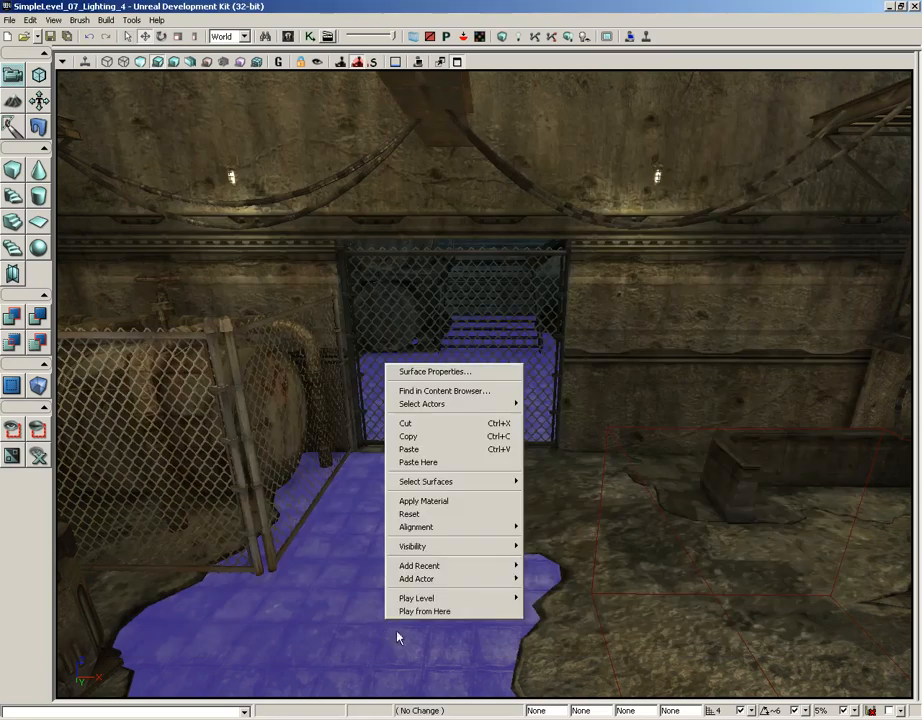
left_click(410, 611)
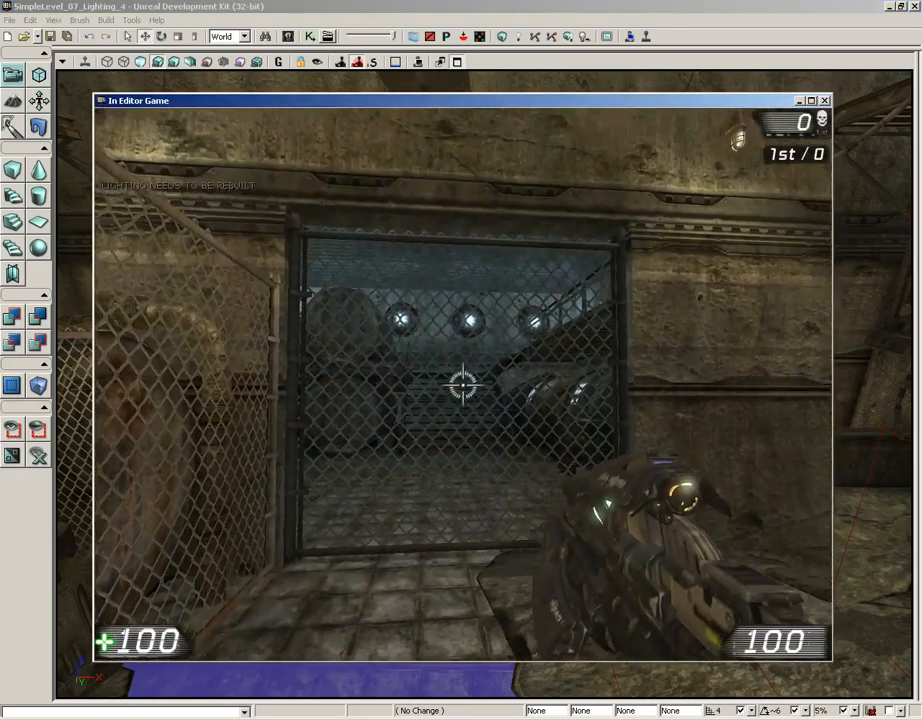
key("w")
key("w")
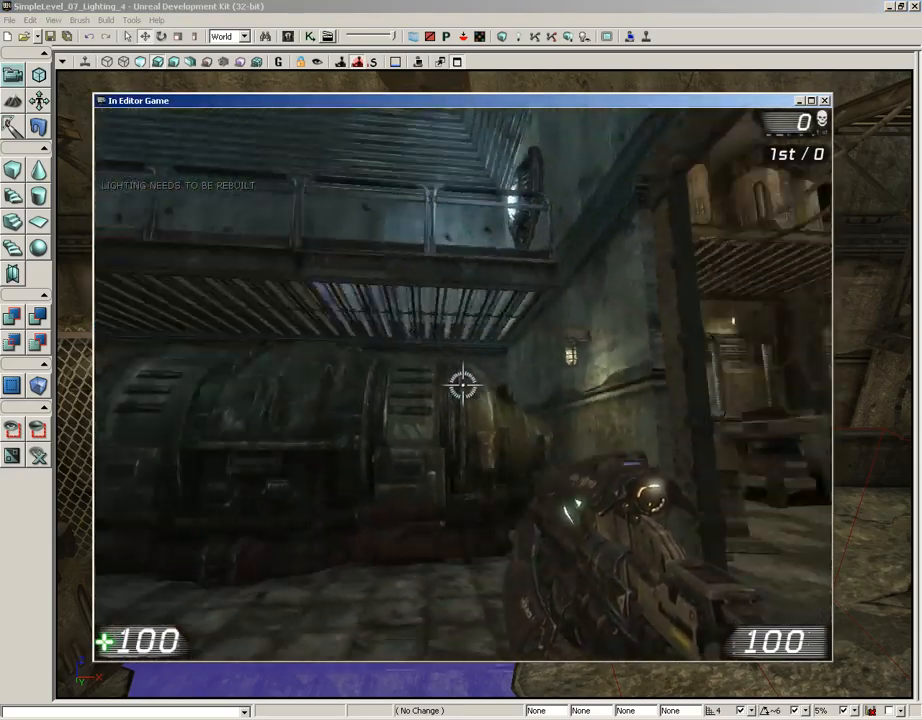
key("w")
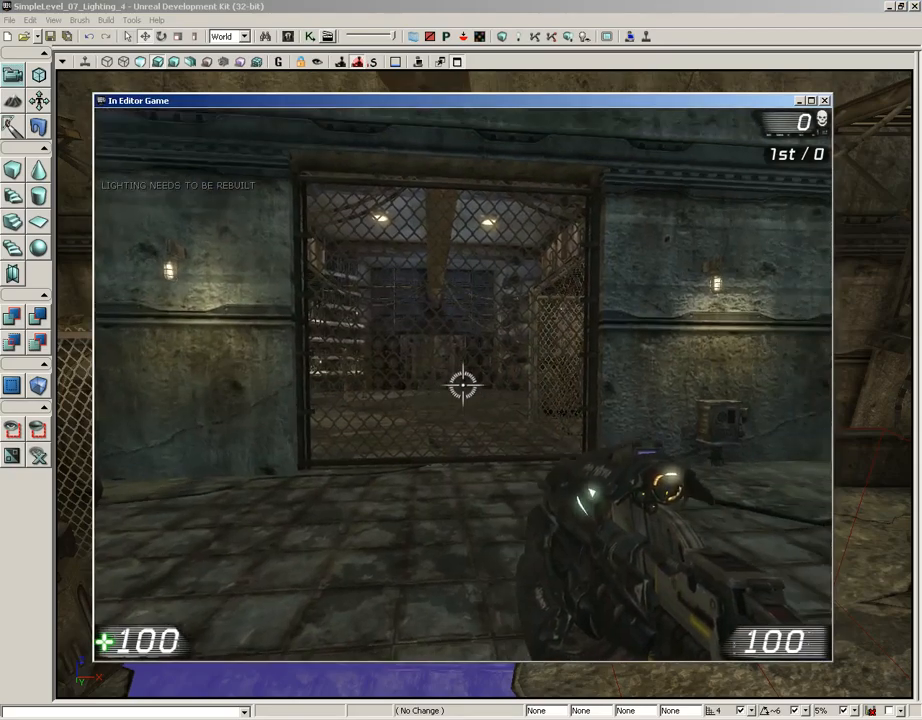
key("w")
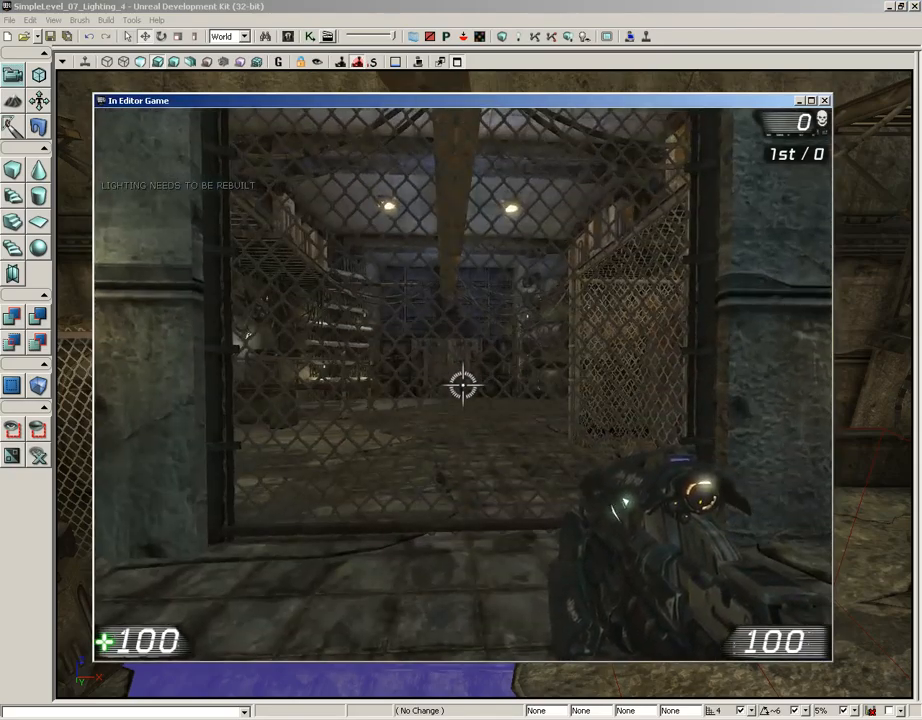
key("w")
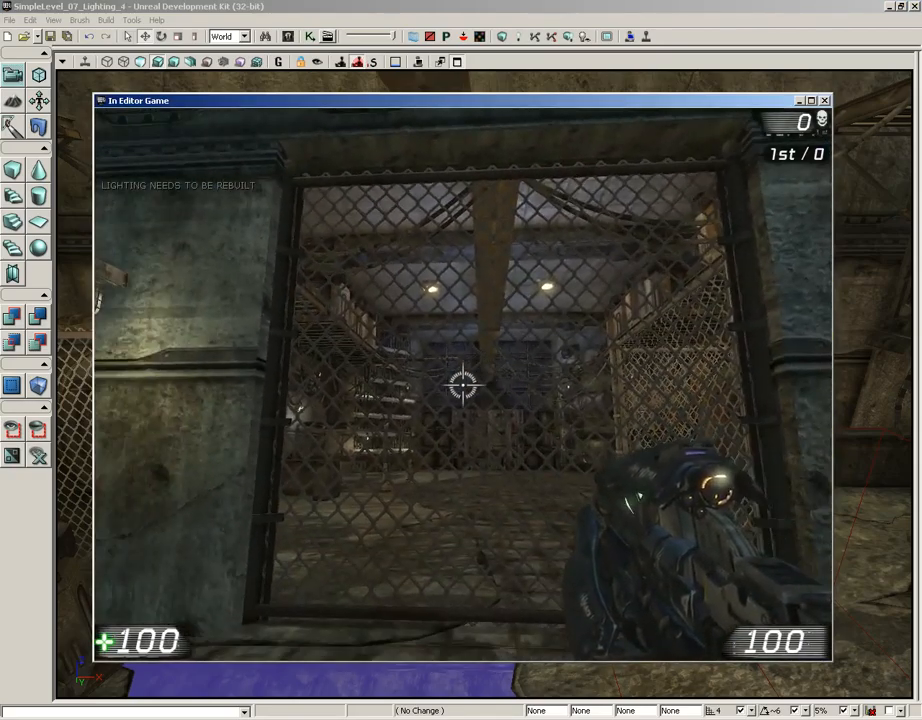
key("w")
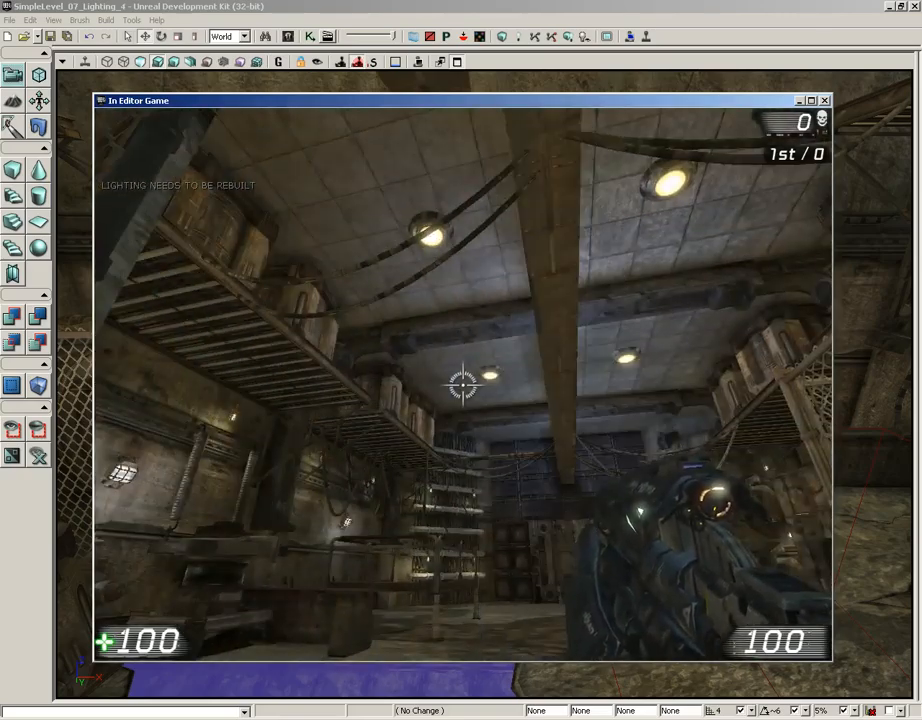
key("s")
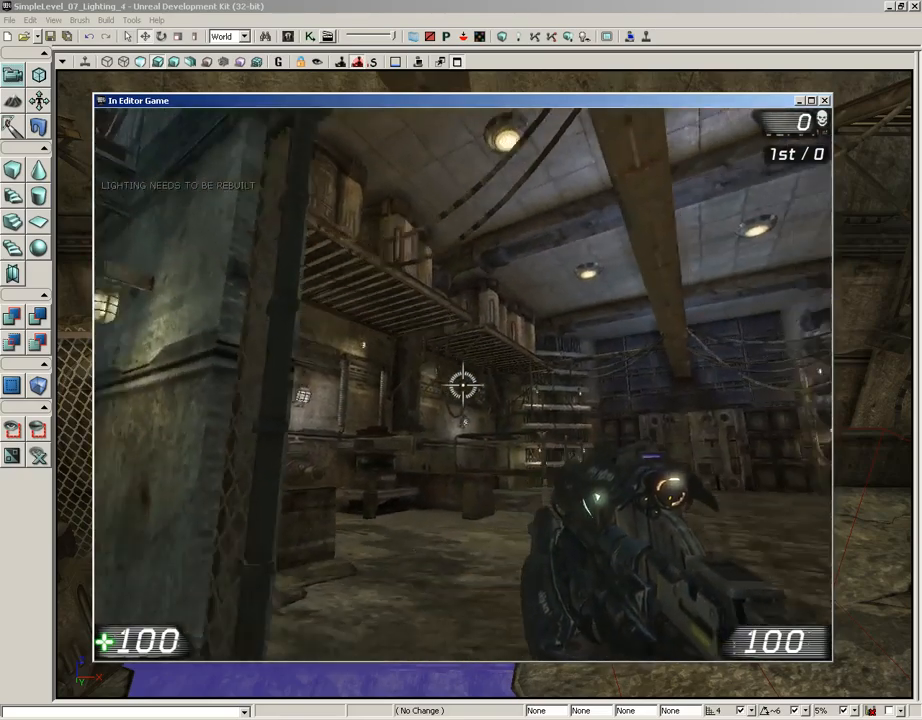
key("w")
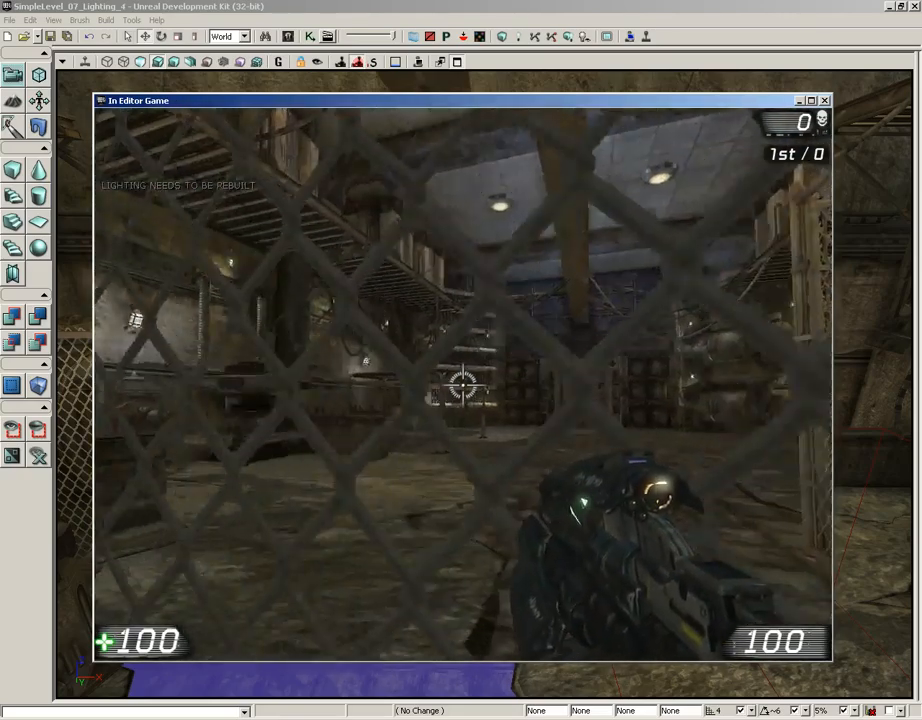
key("s")
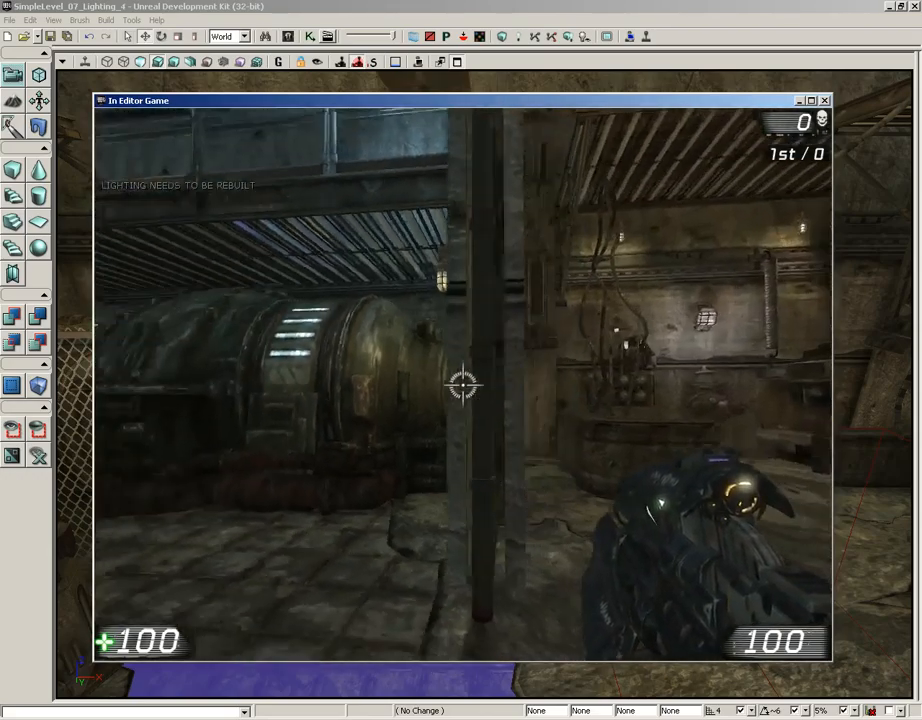
key("w")
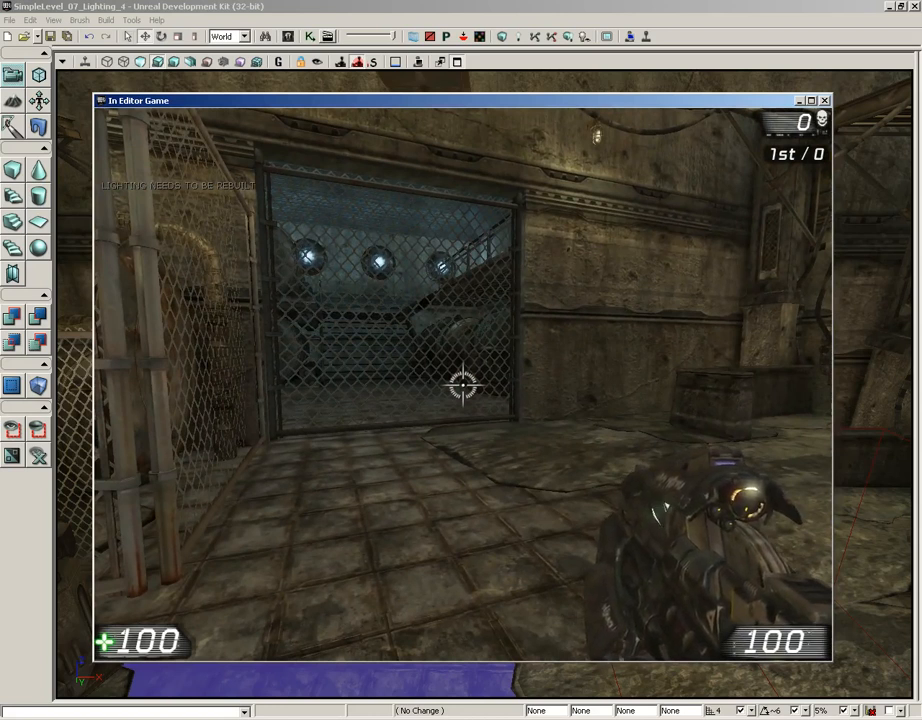
key("Escape")
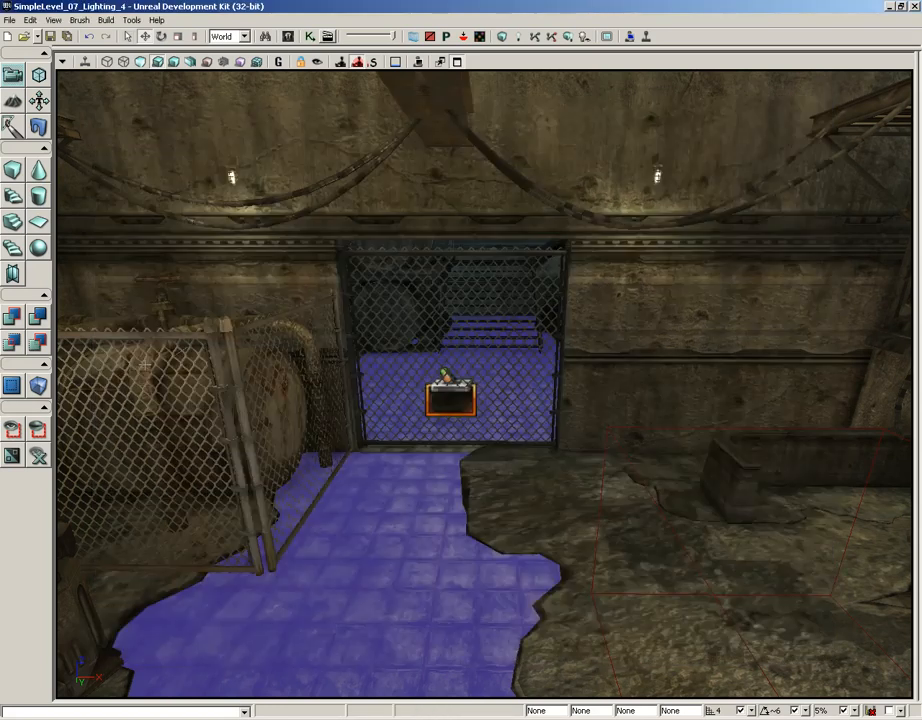
Reopen Kismet, duplicate the Door opening sound action with its InterpActor_2 variable, and place the copies to the right of the originals.
left_click(310, 37)
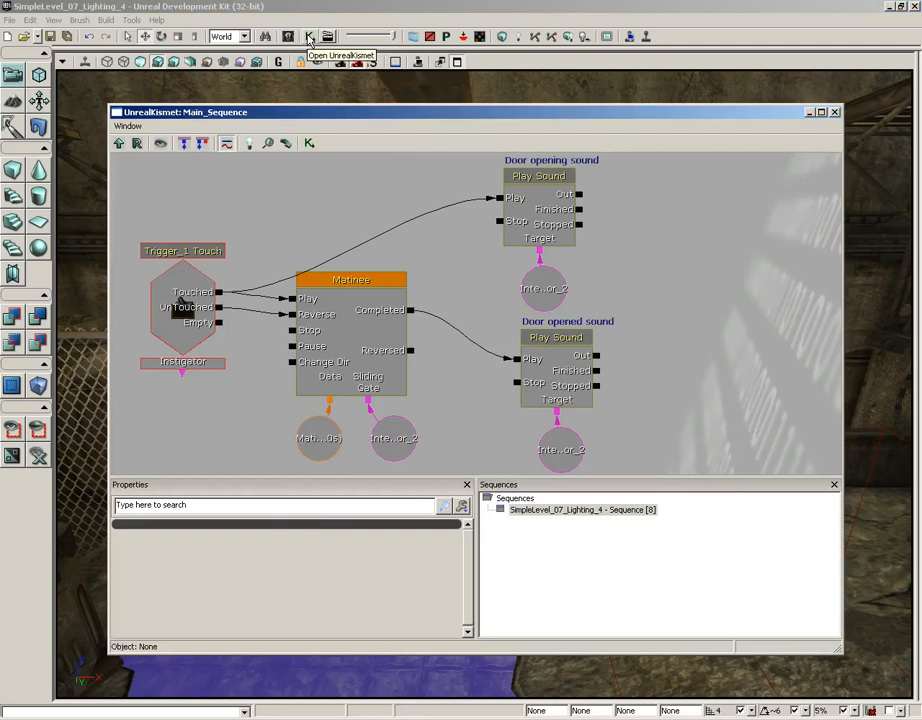
left_click(535, 207)
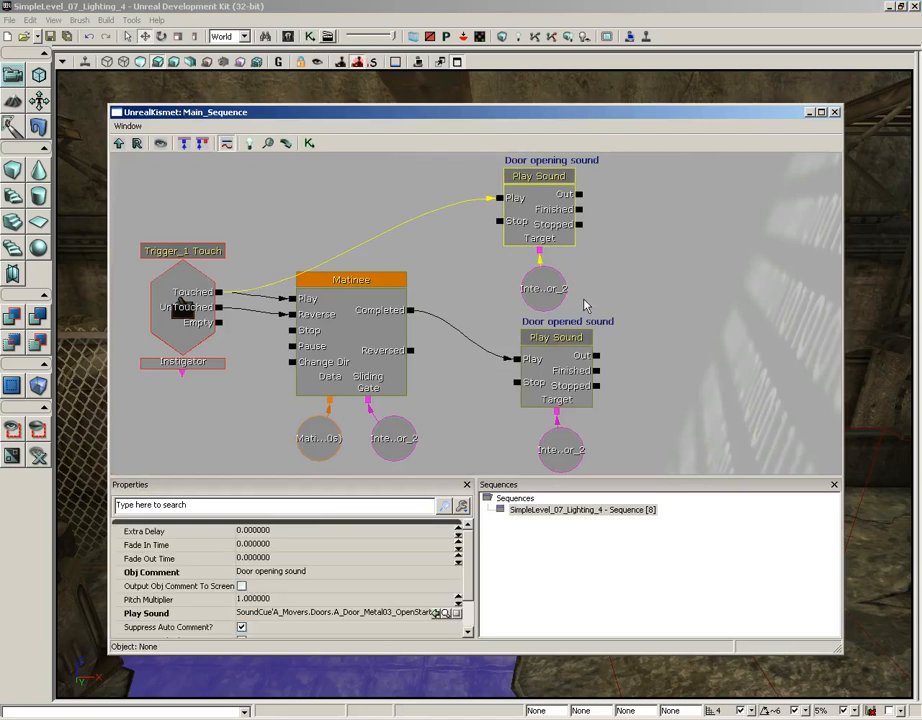
left_click(547, 285, "ctrl")
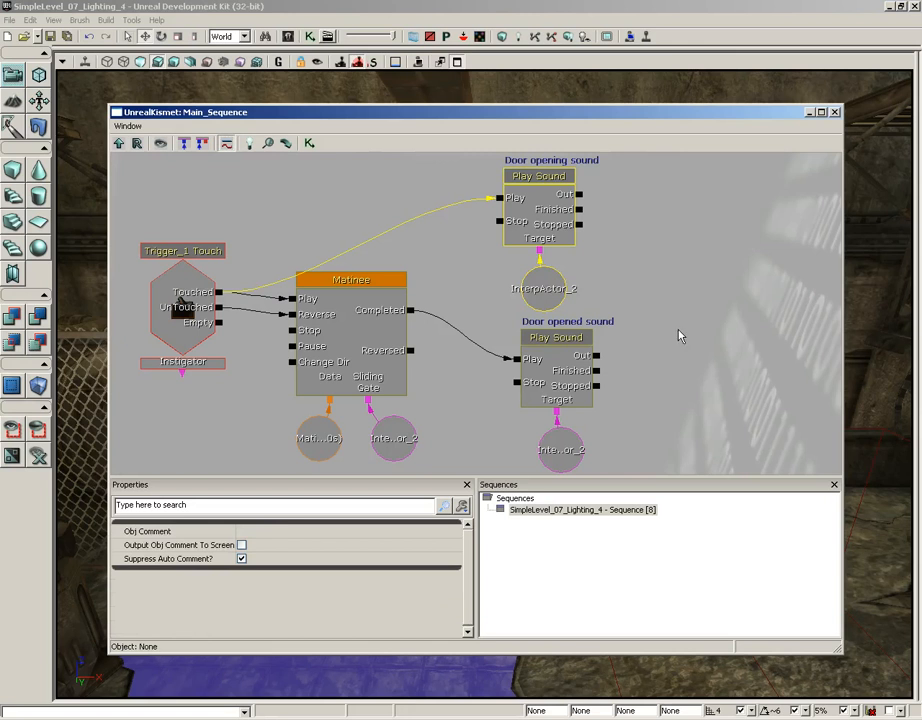
key("ctrl+w")
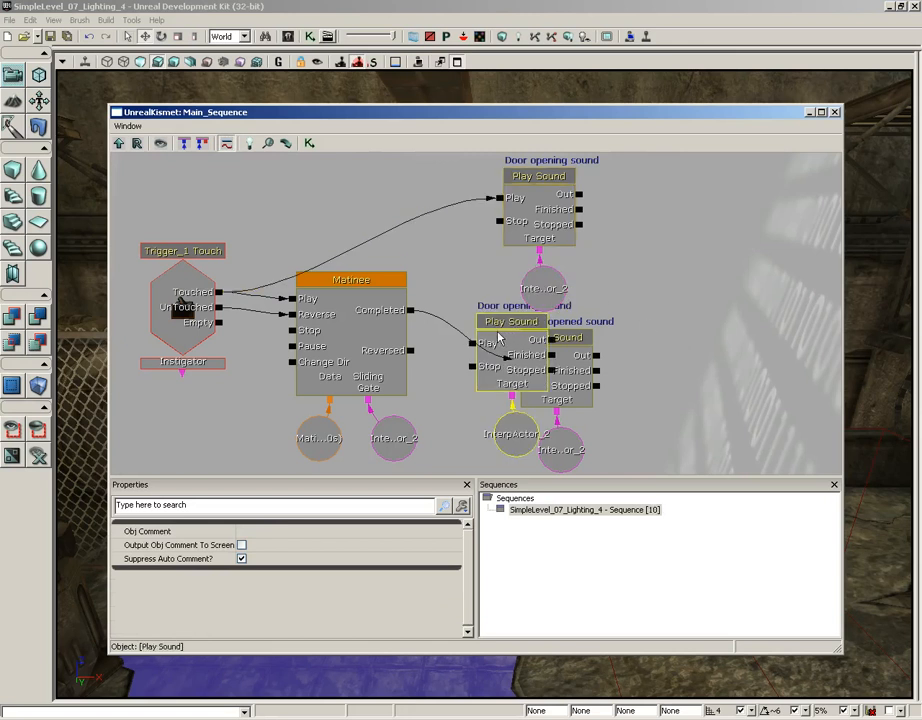
left_click_drag(498, 340, 670, 203)
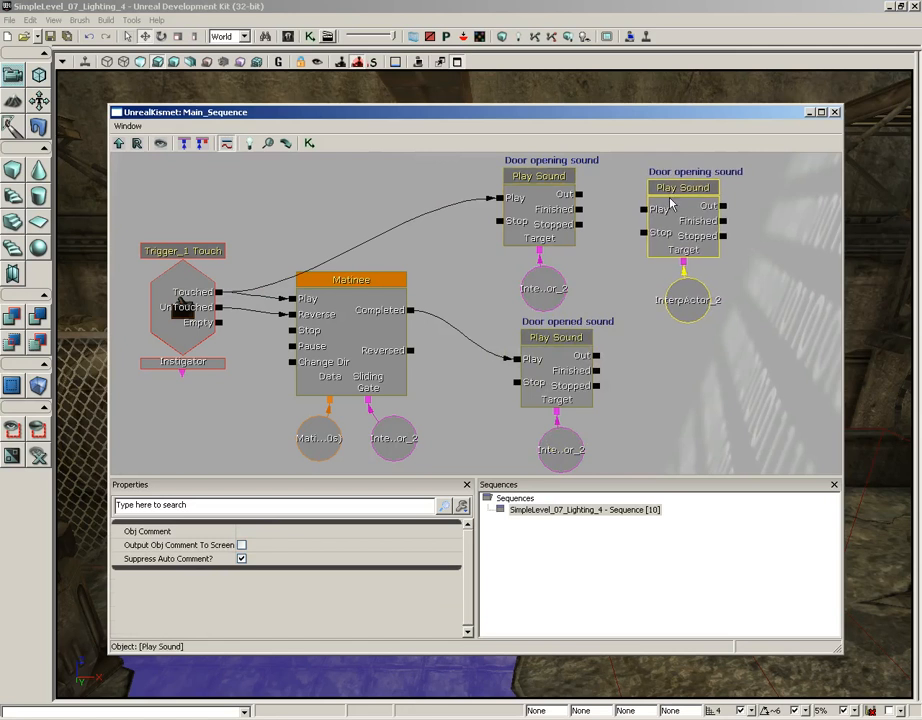
left_click(690, 222)
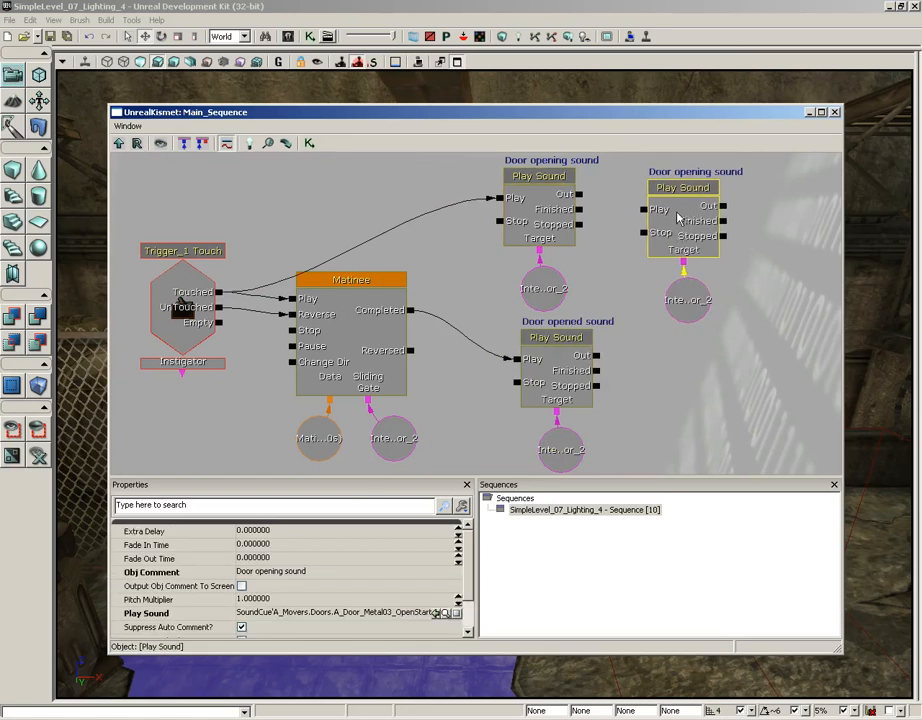
Change the duplicated Play Sound action's object comment to "Door closing sound".
left_click(266, 574)
double_click(267, 574)
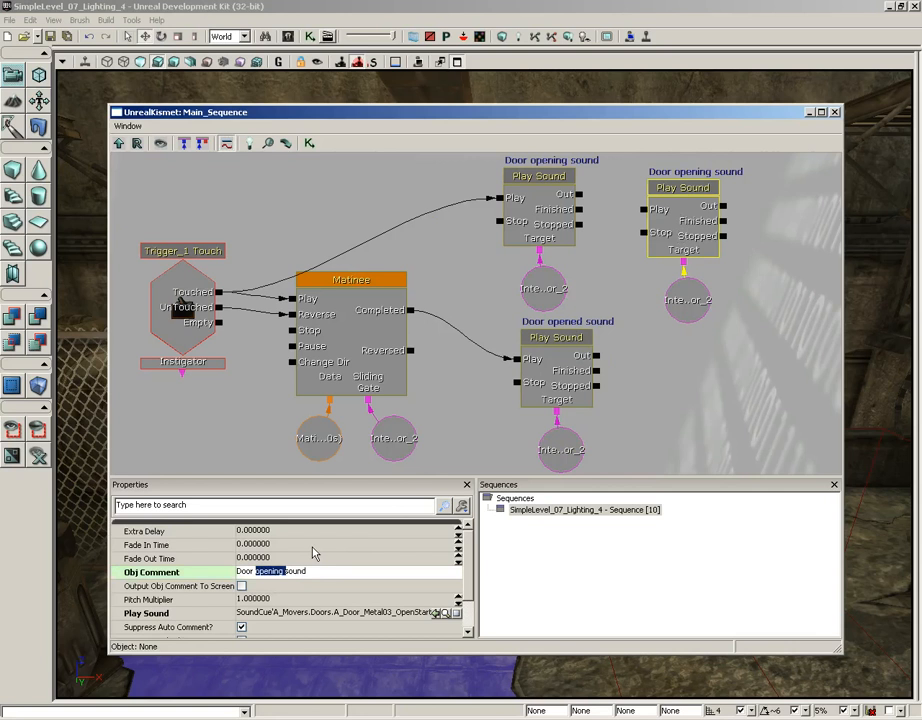
type("closing")
key("Return")
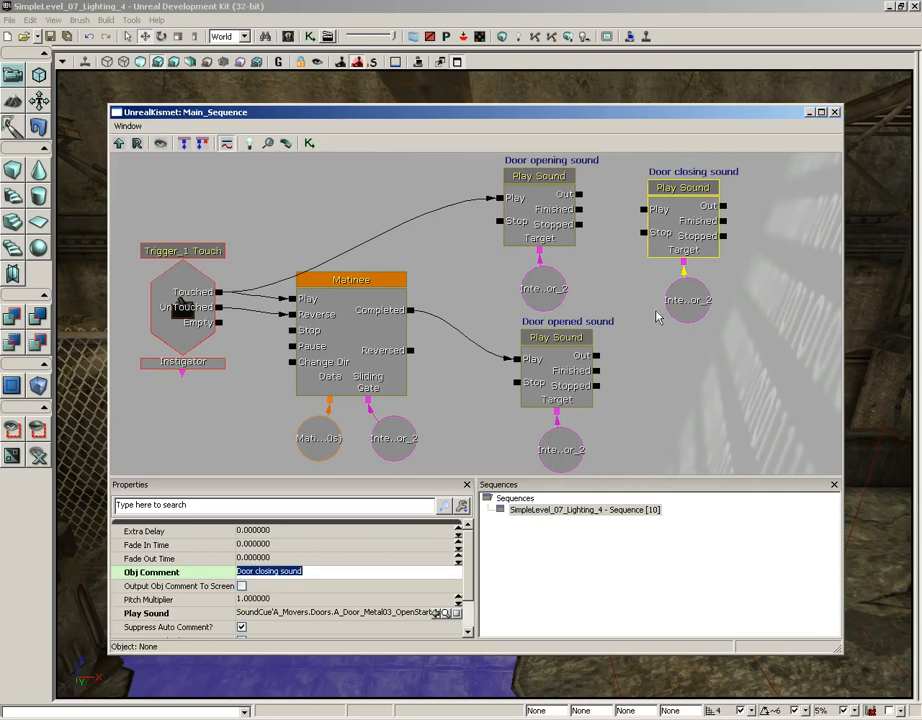
Paste another copy of the Door opening sound action with its InterpActor_2 variable, and place it below the Door closing sound action.
left_click_drag(689, 233, 689, 242)
left_click(689, 312, "ctrl")
left_click_drag(736, 407, 712, 390)
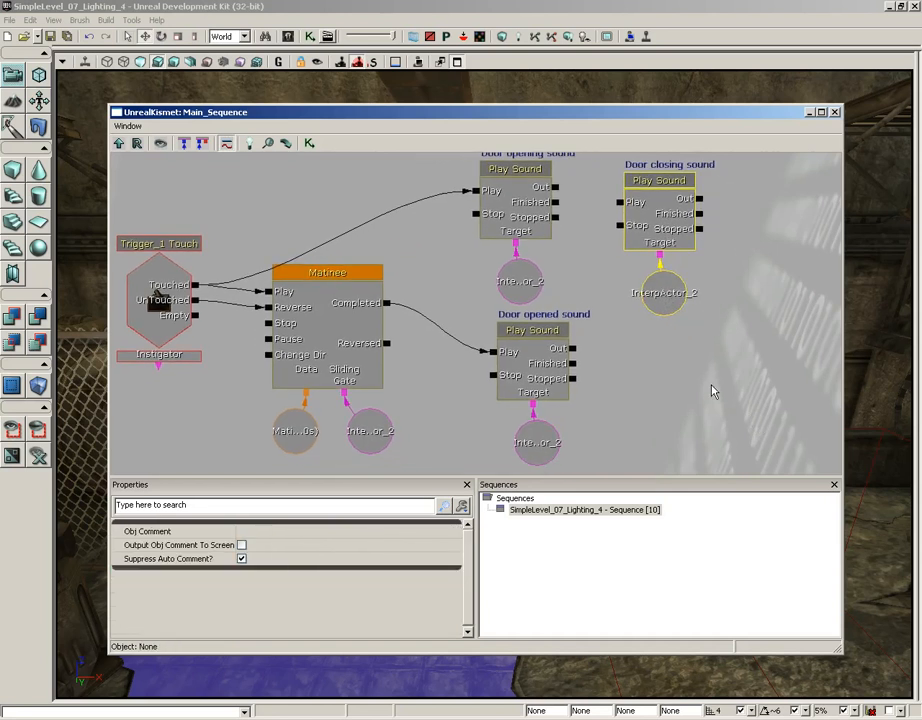
key("ctrl+v")
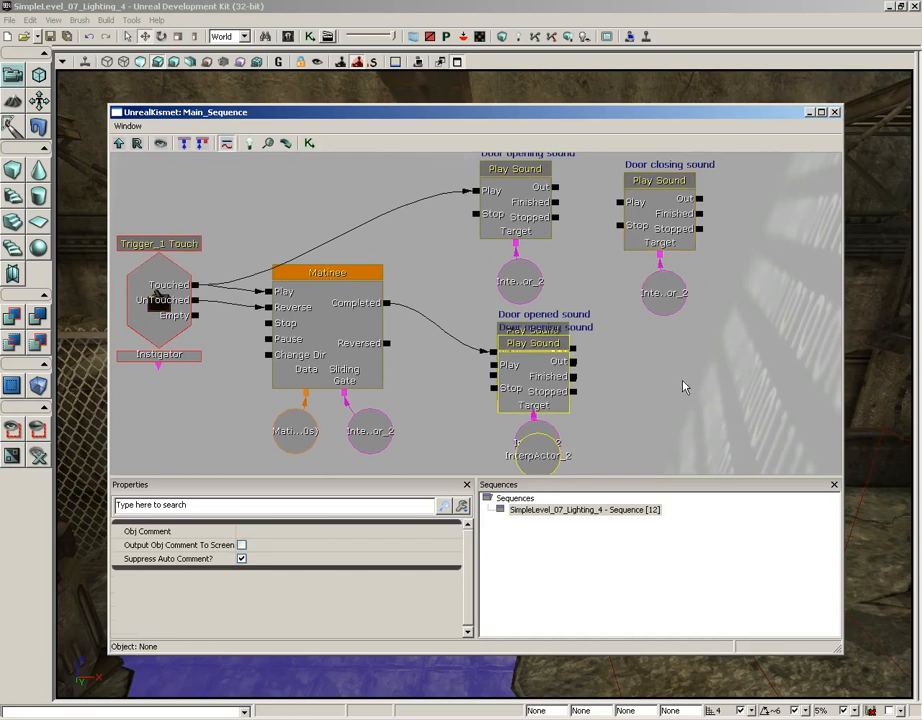
left_click_drag(535, 380, 674, 379, "ctrl")
left_click_drag(783, 379, 776, 358)
Change the newly pasted Play Sound action's object comment to "Door closed sound".
left_click(655, 355)
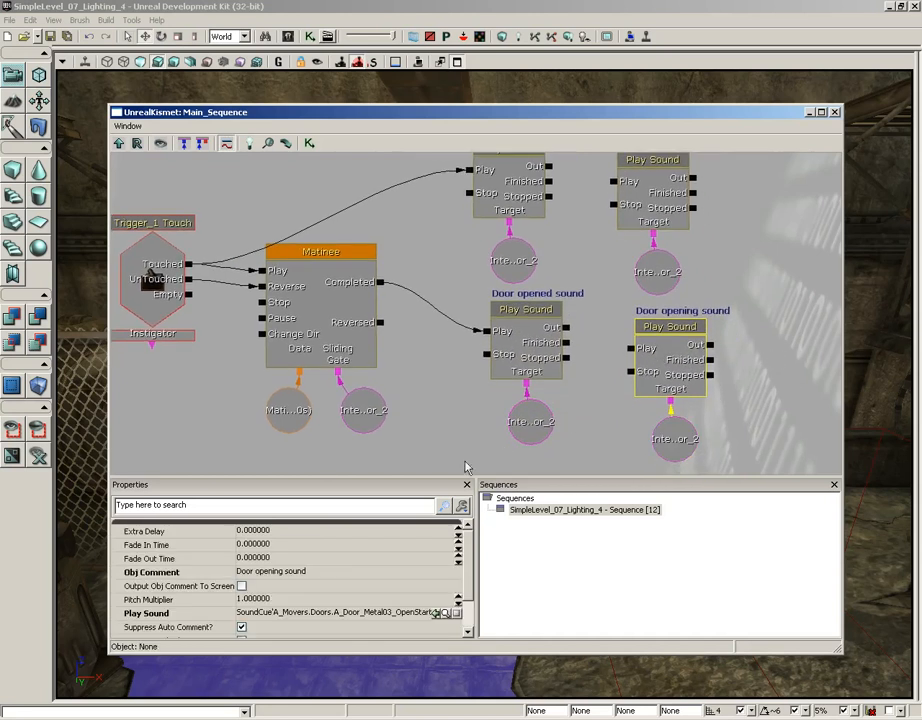
left_click(276, 574)
left_click(270, 576)
double_click(270, 575)
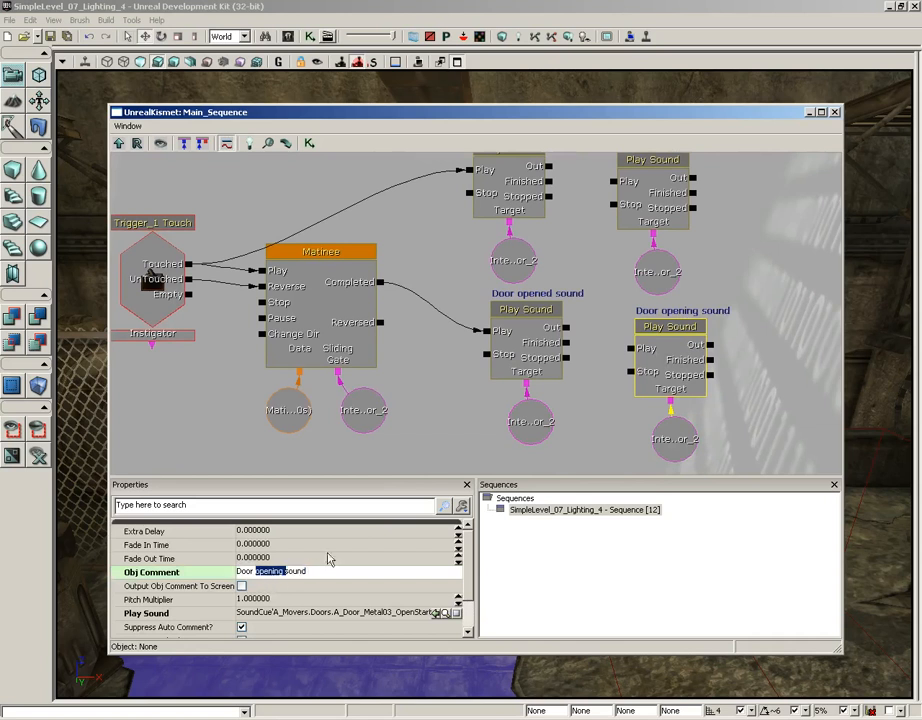
type("closed")
key("Return")
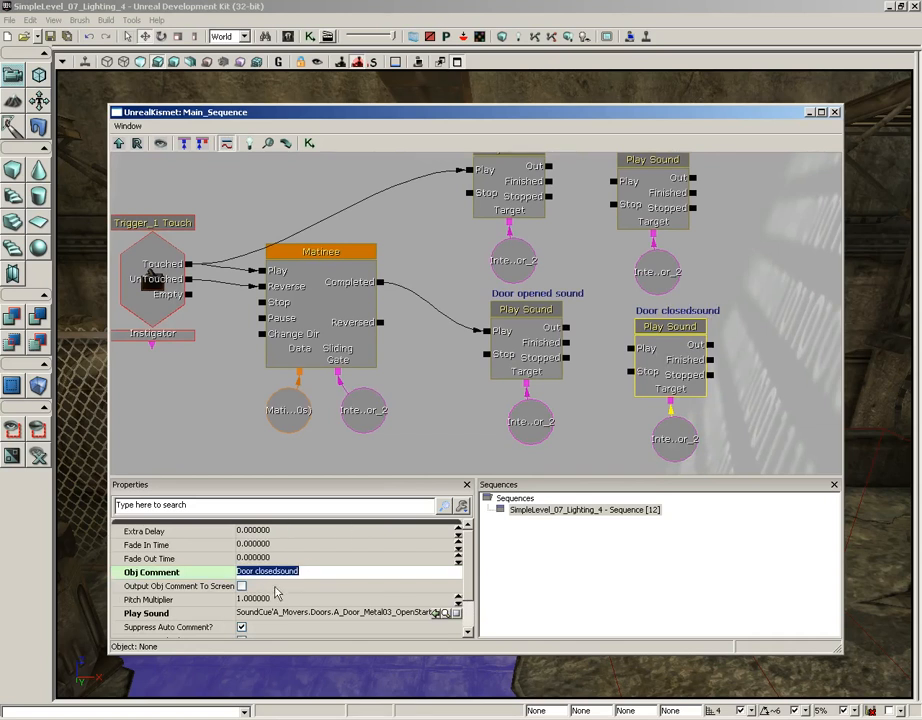
left_click(273, 573)
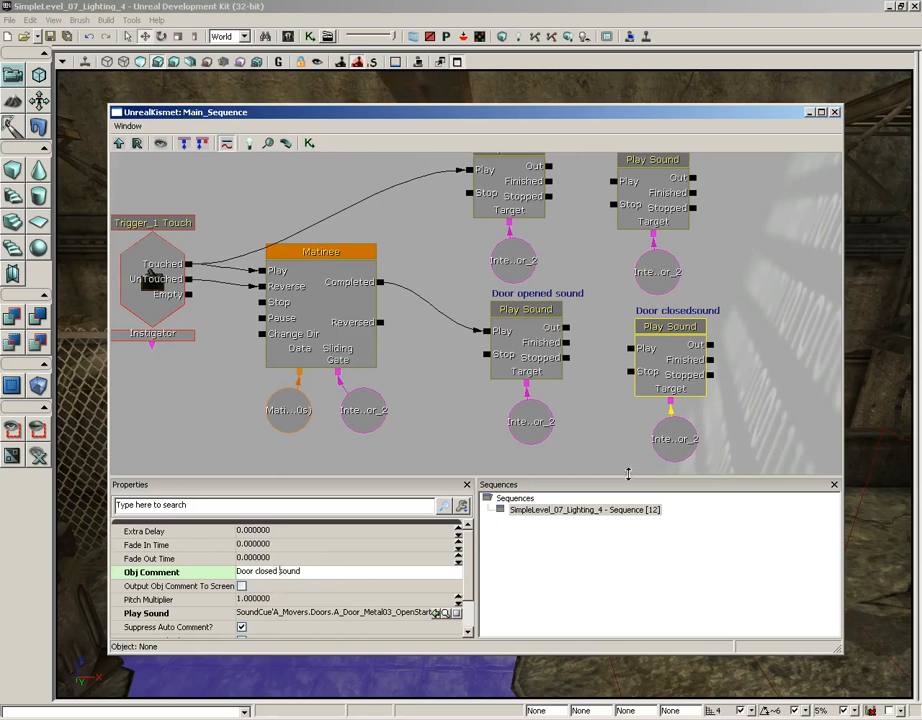
left_click(629, 446)
Assign the A_Door_Metal03_CloseStartCue sound cue to the Door closing sound action.
left_click(668, 197)
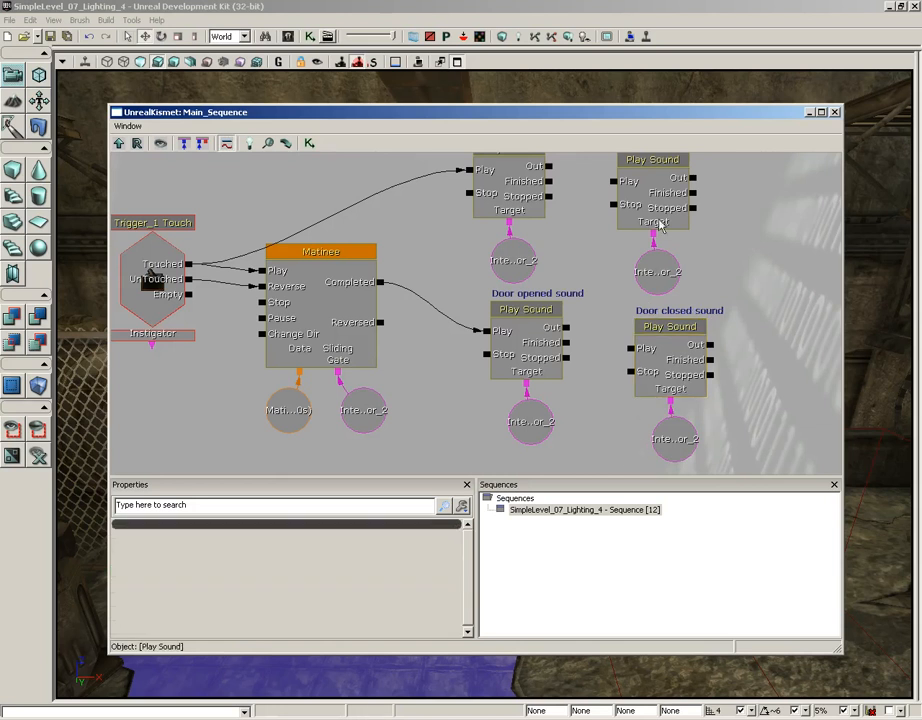
left_click_drag(727, 237, 730, 279)
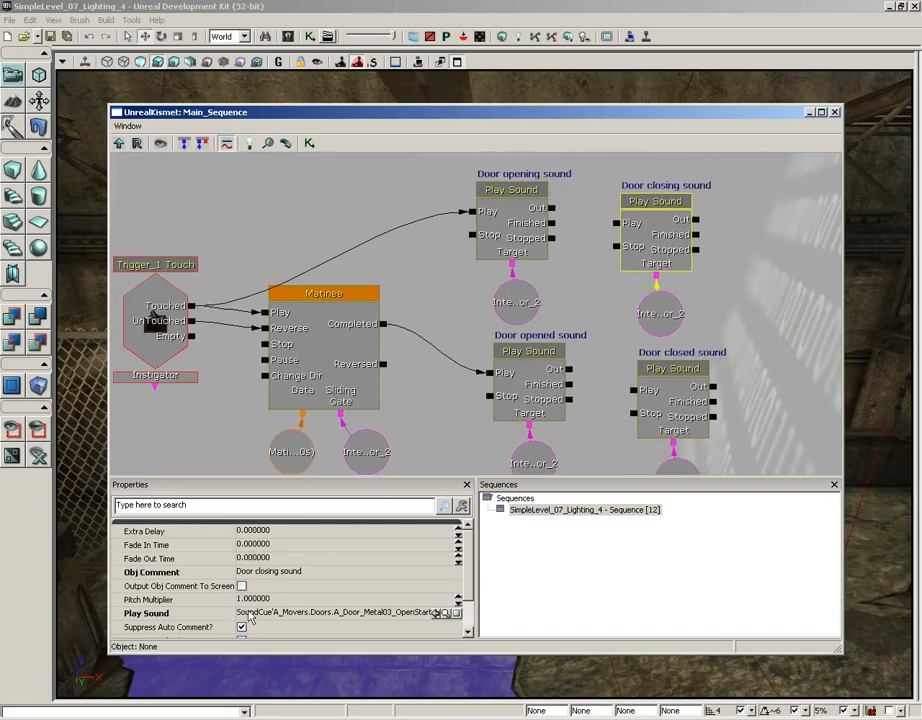
left_click(445, 613)
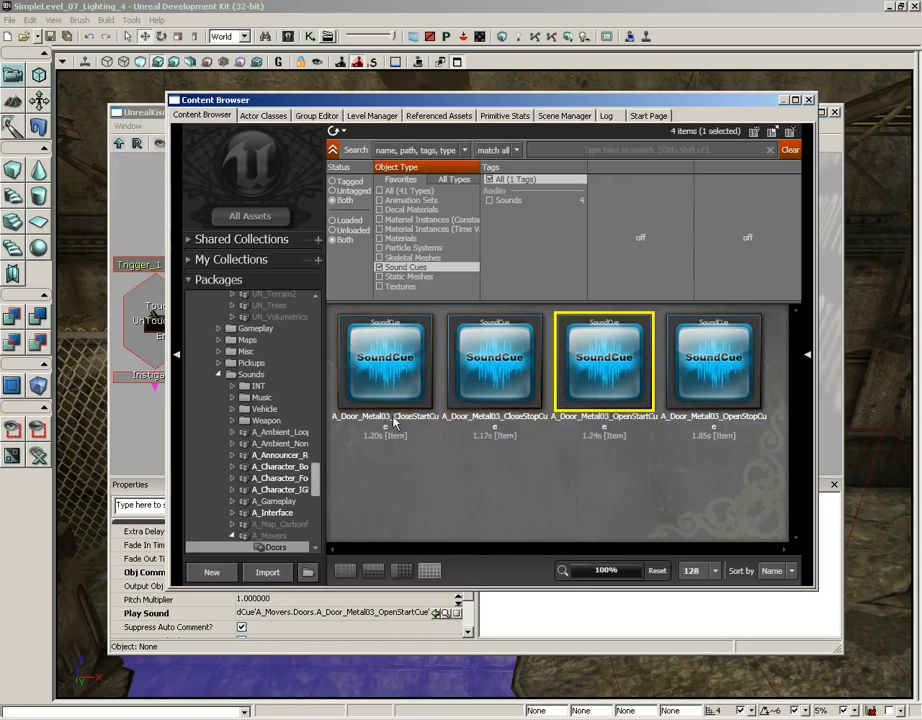
left_click(385, 360)
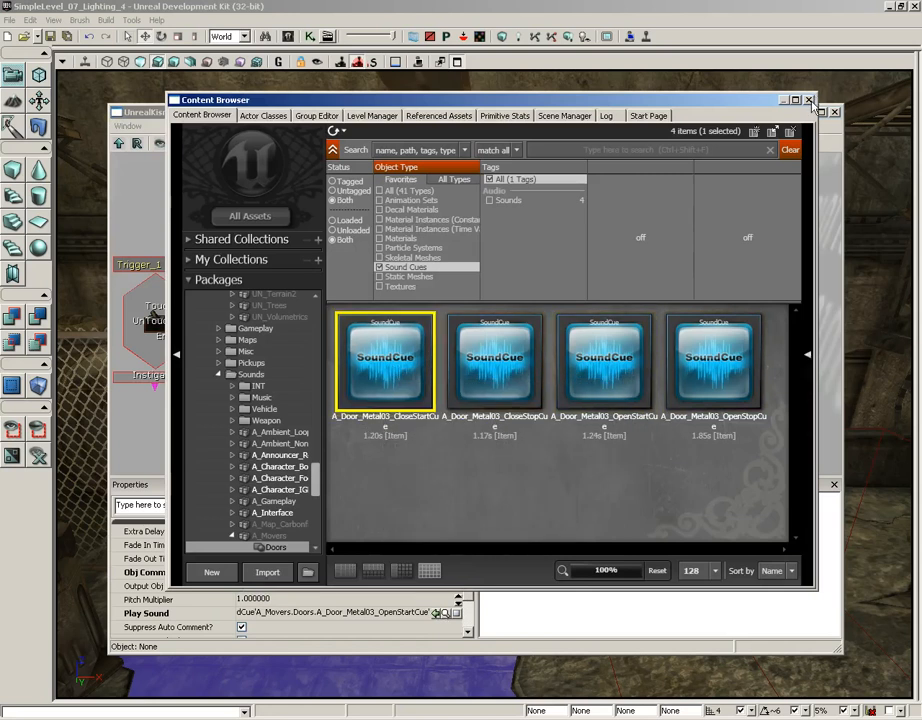
left_click(810, 100)
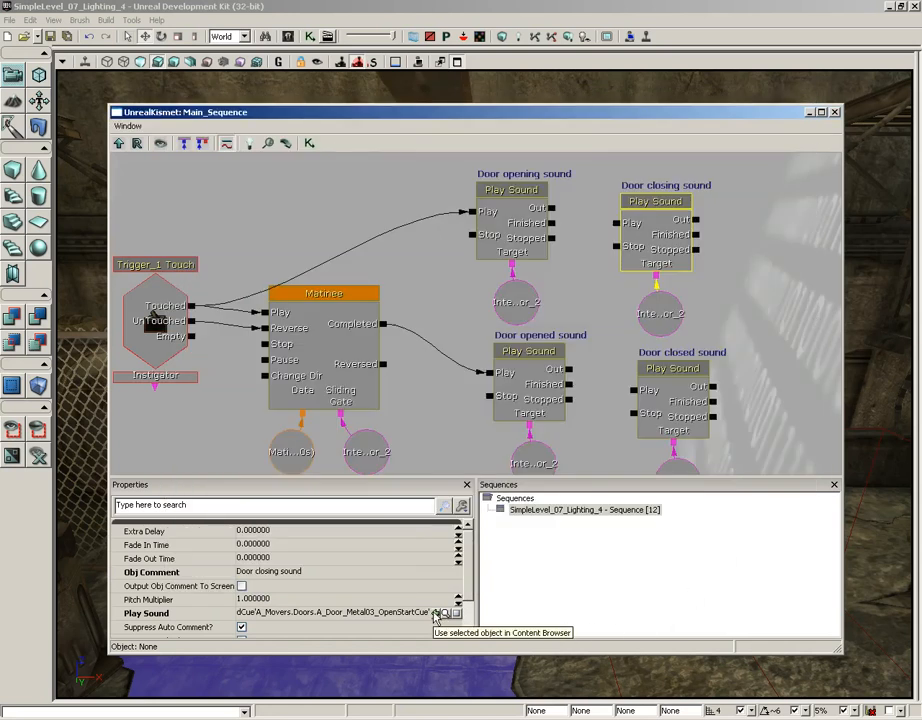
left_click(436, 614)
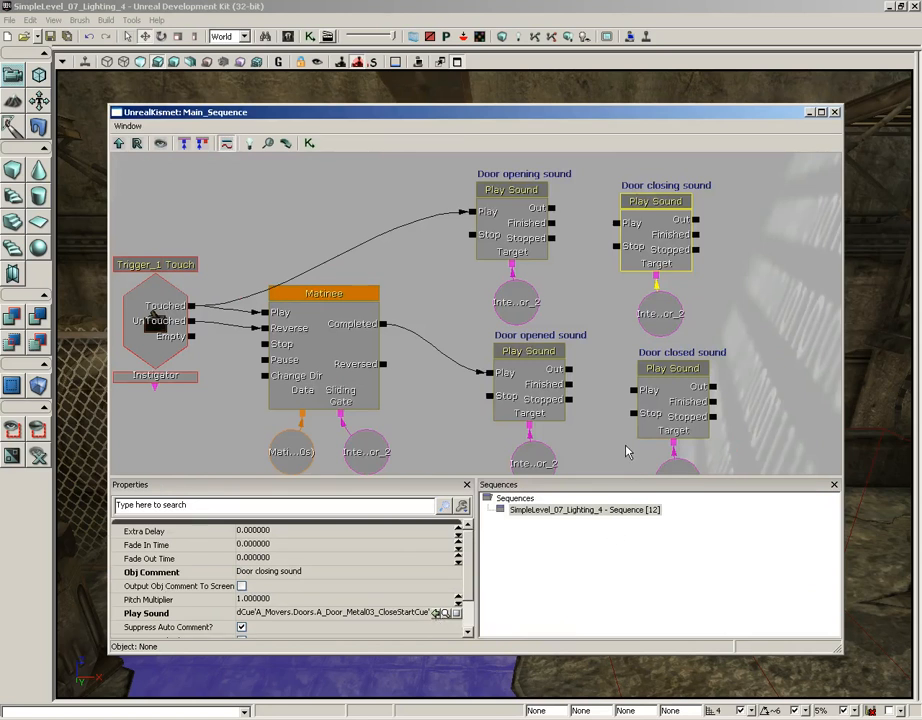
Assign the A_Door_Metal03_CloseStopCue sound cue to the Door closed sound action.
left_click(668, 397)
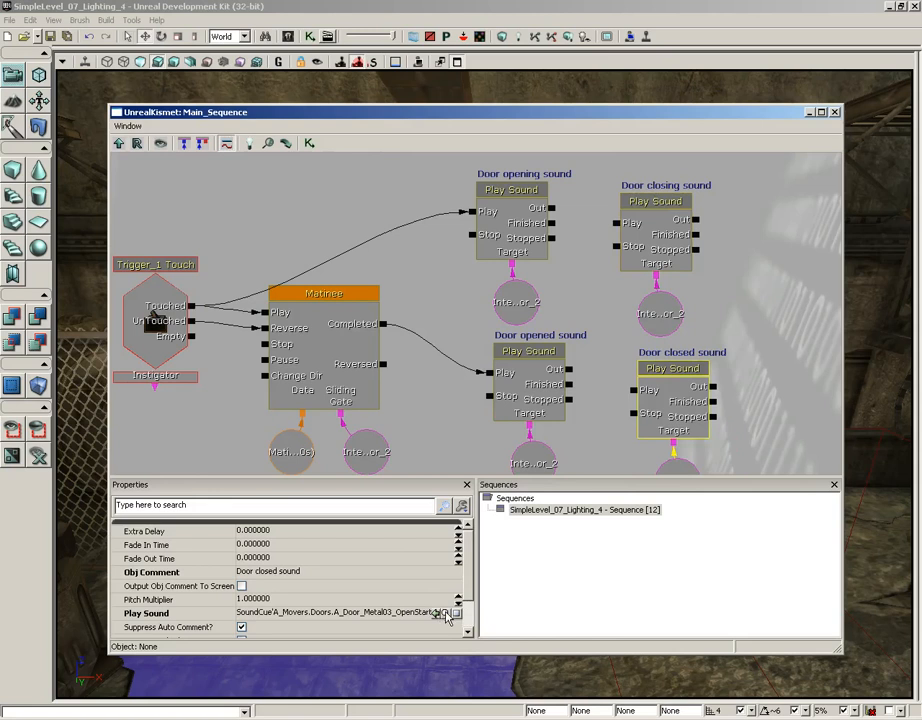
left_click(446, 613)
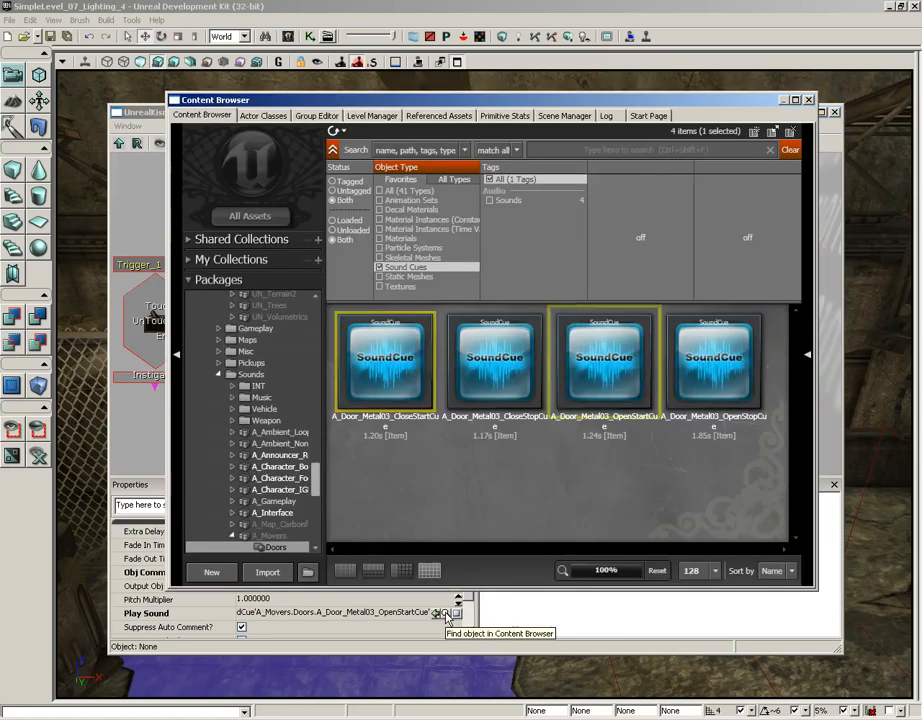
left_click(495, 362)
left_click(808, 99)
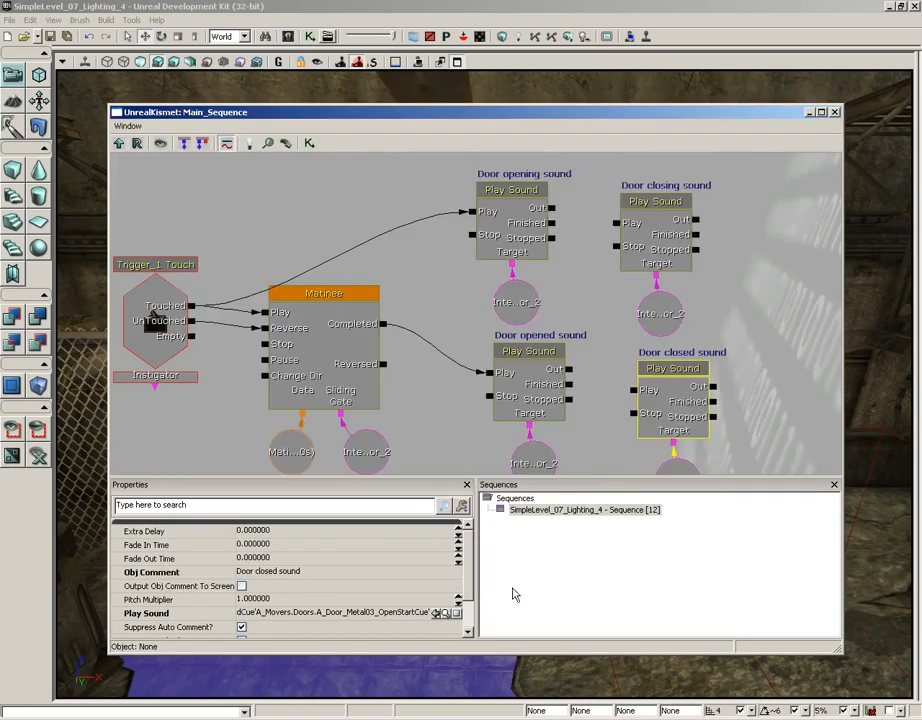
left_click(437, 613)
Connect the Trigger_1 Touch event's UnTouched output to the Play input of the Door closing sound action.
left_click_drag(383, 372, 420, 390)
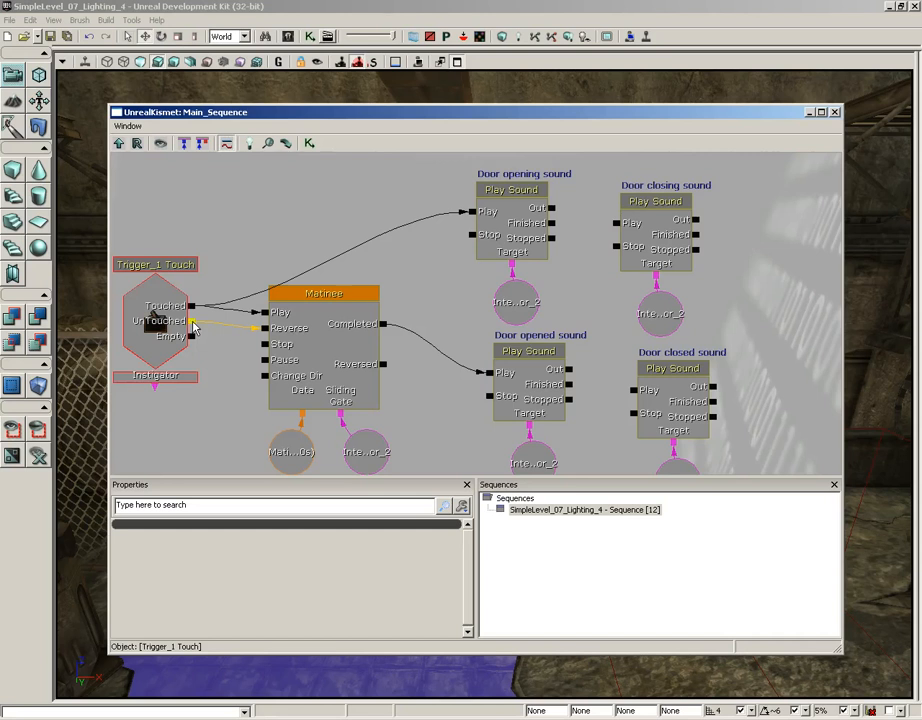
left_click_drag(193, 322, 616, 228)
left_click(616, 228, "alt")
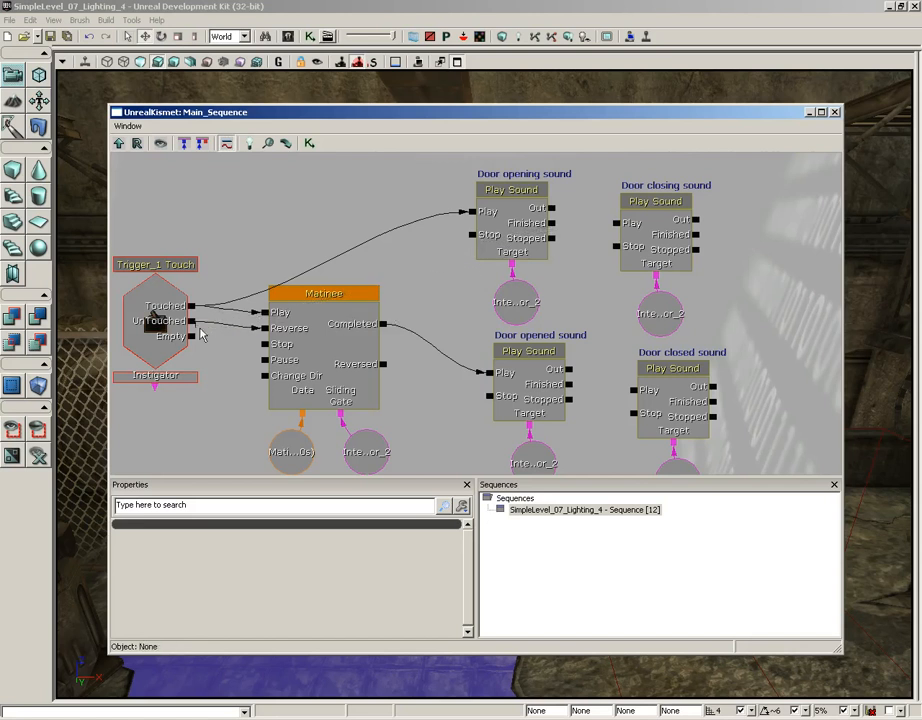
left_click_drag(193, 322, 615, 228)
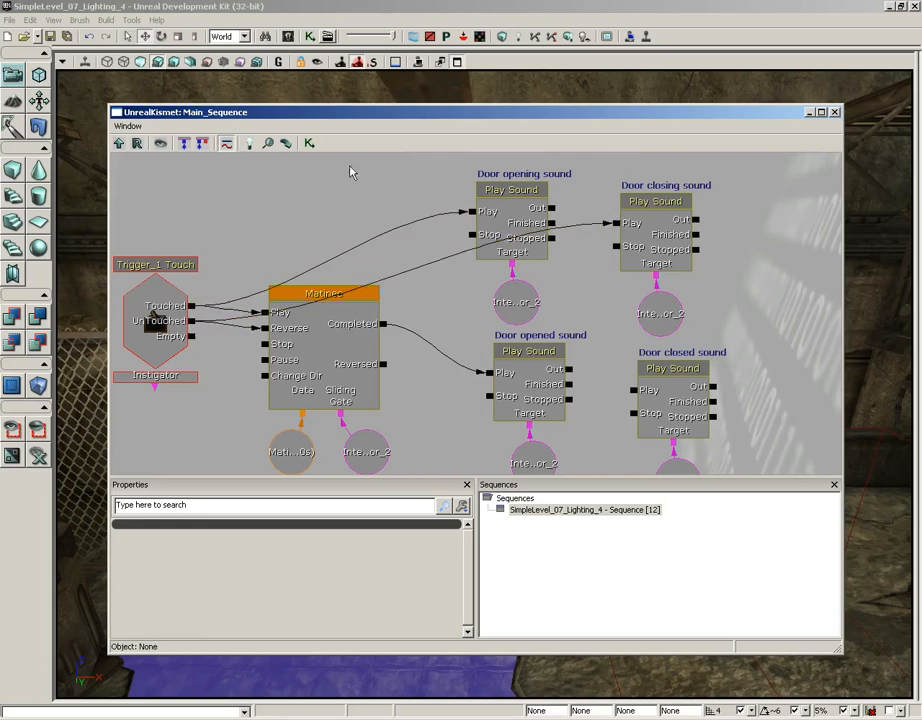
Connect the Matinee's Reversed output to the Play input of the Door closed sound action.
left_click_drag(597, 370, 601, 311)
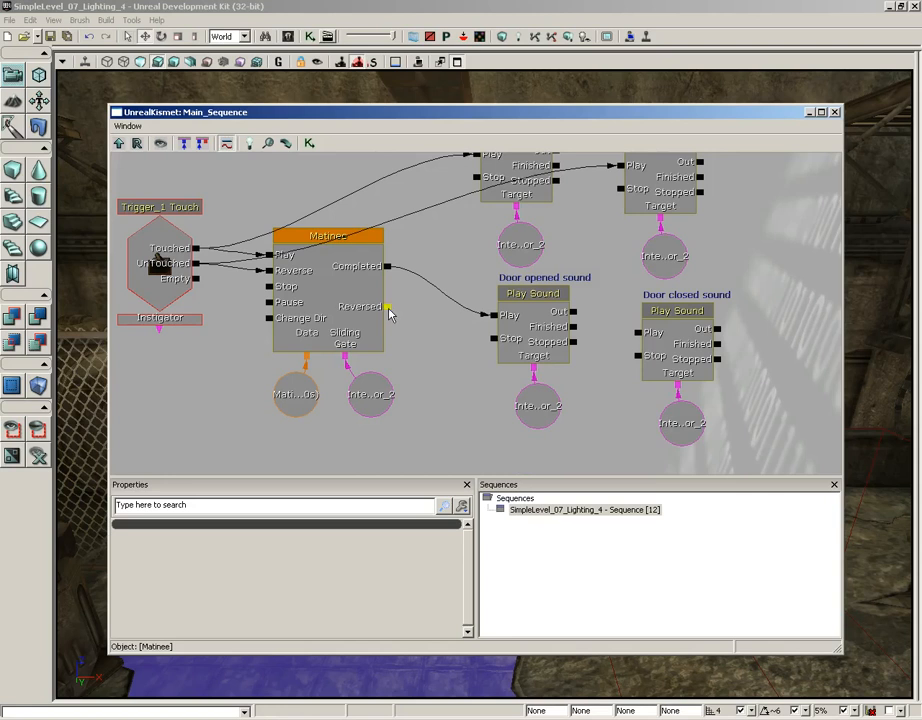
left_click_drag(389, 311, 635, 333)
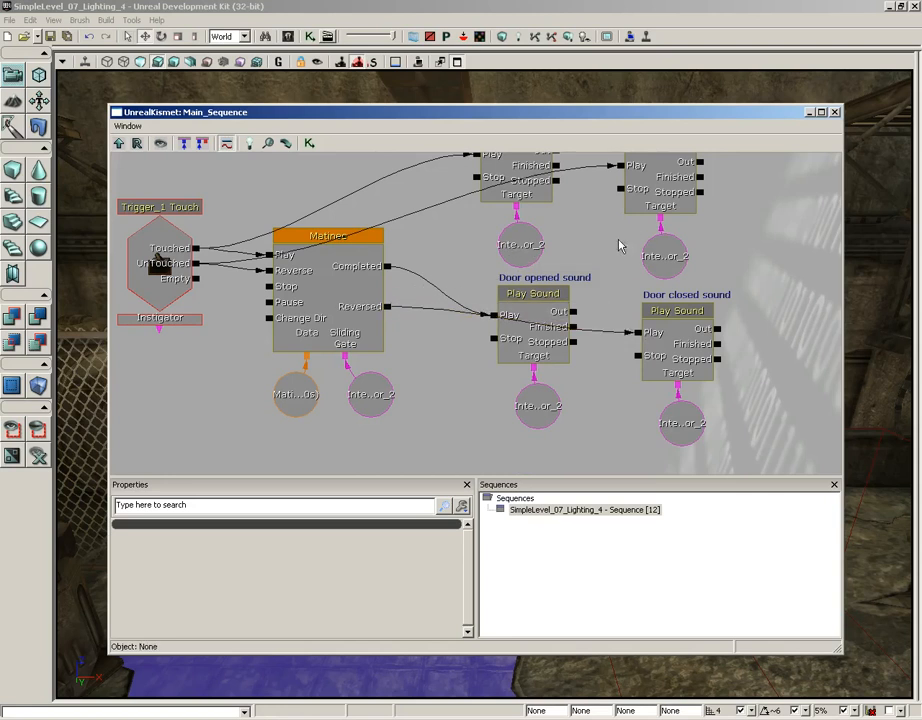
left_click_drag(607, 251, 605, 277)
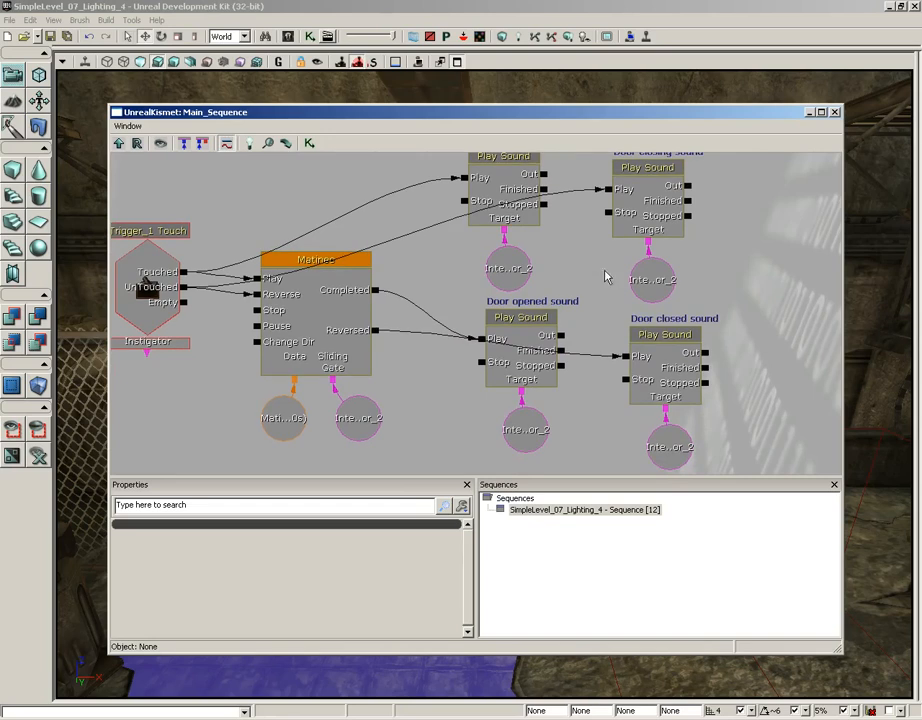
Close Kismet and play the level from the tiled floor, passing through the gate both ways to test all door sounds, and end the session.
left_click(835, 113)
right_click(393, 610)
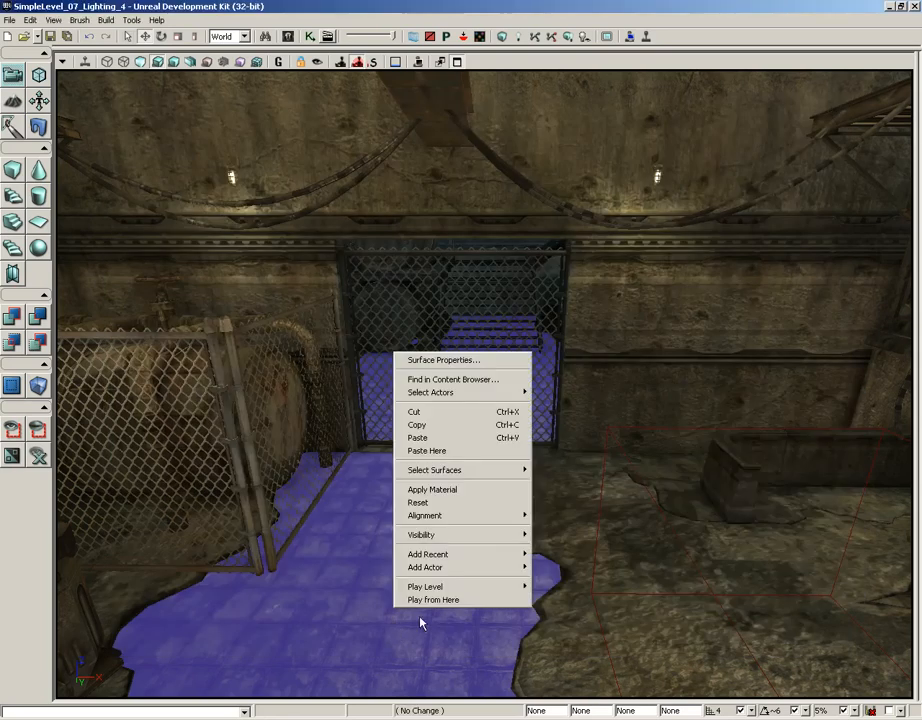
left_click(428, 600)
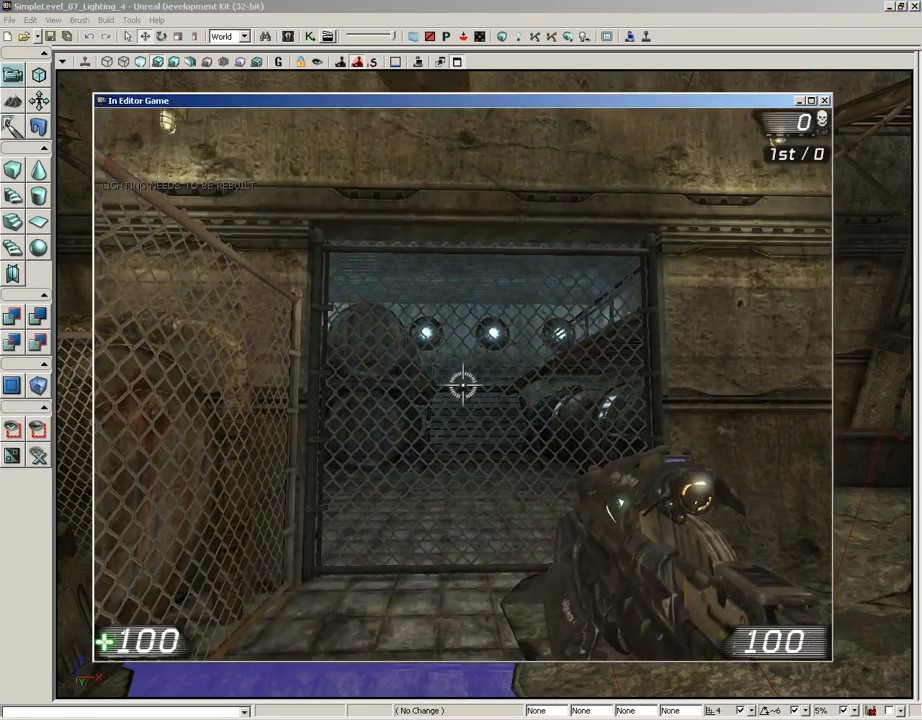
key("w")
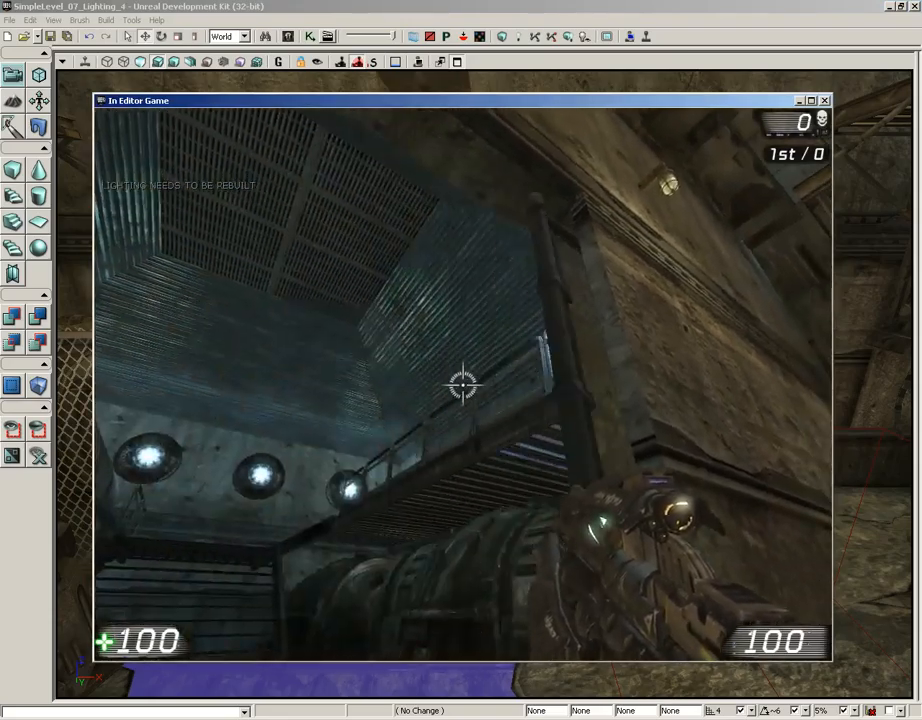
key("w")
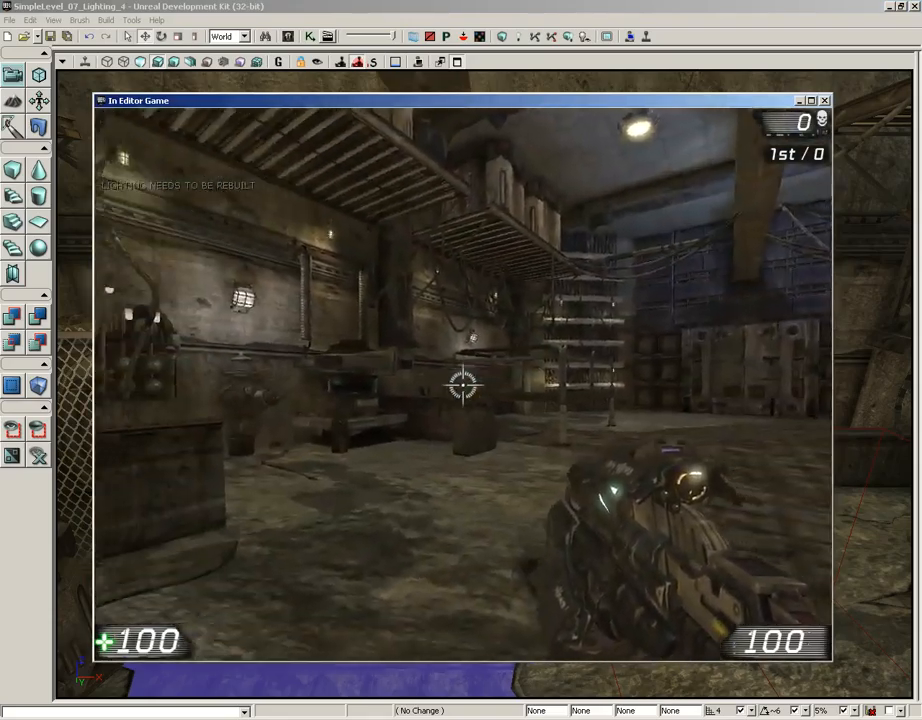
key("s")
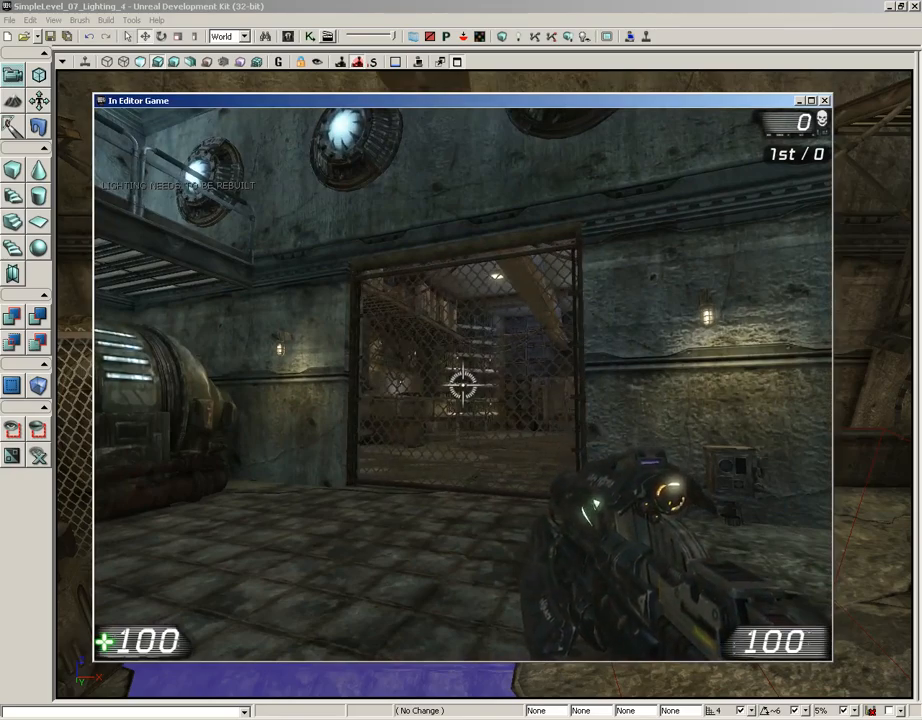
key("w")
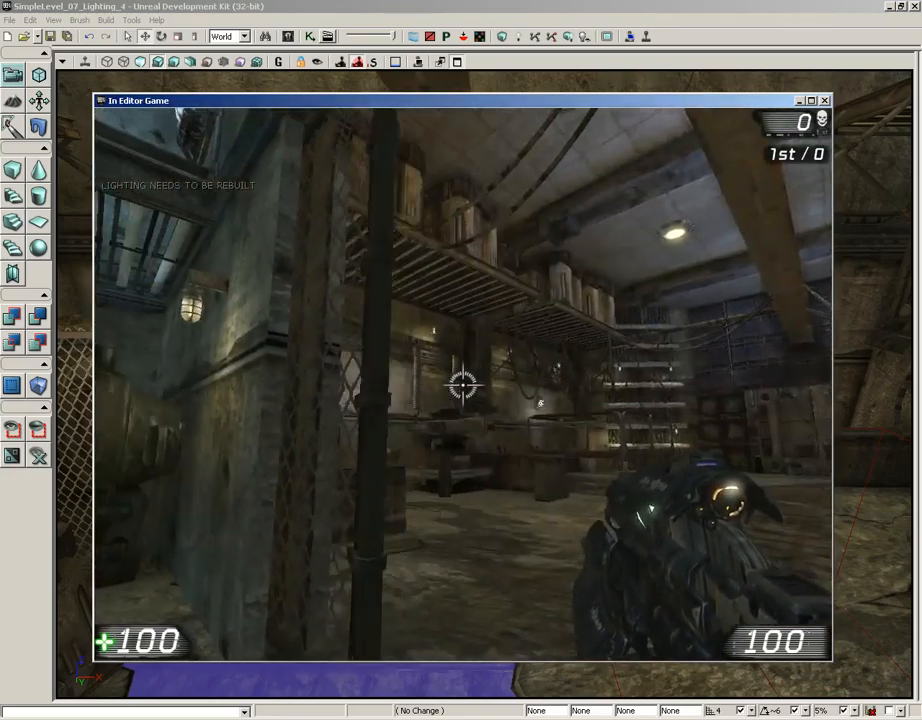
key("s")
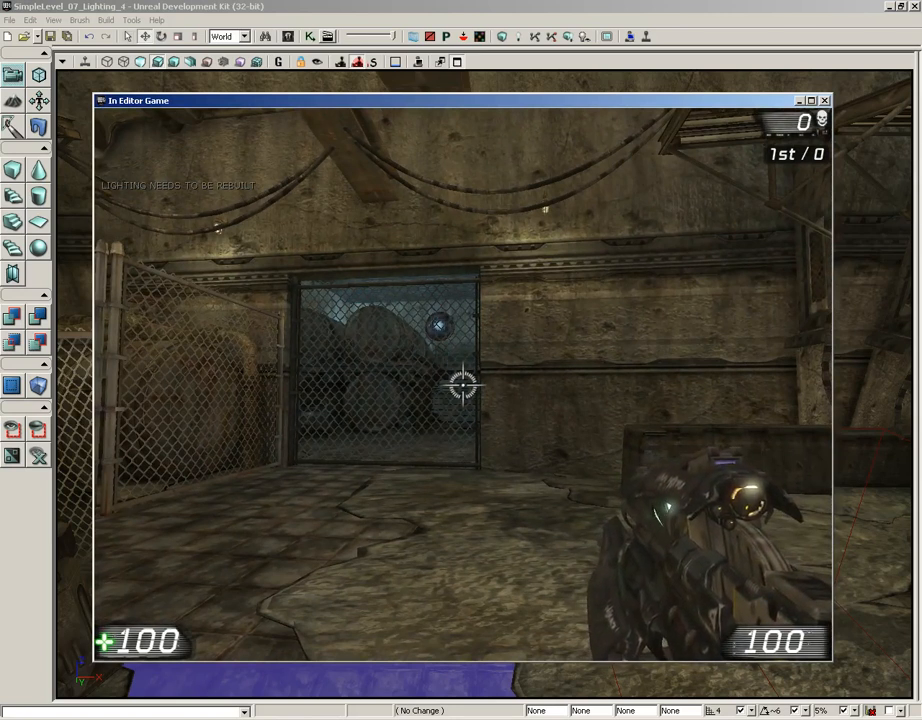
key("Escape")
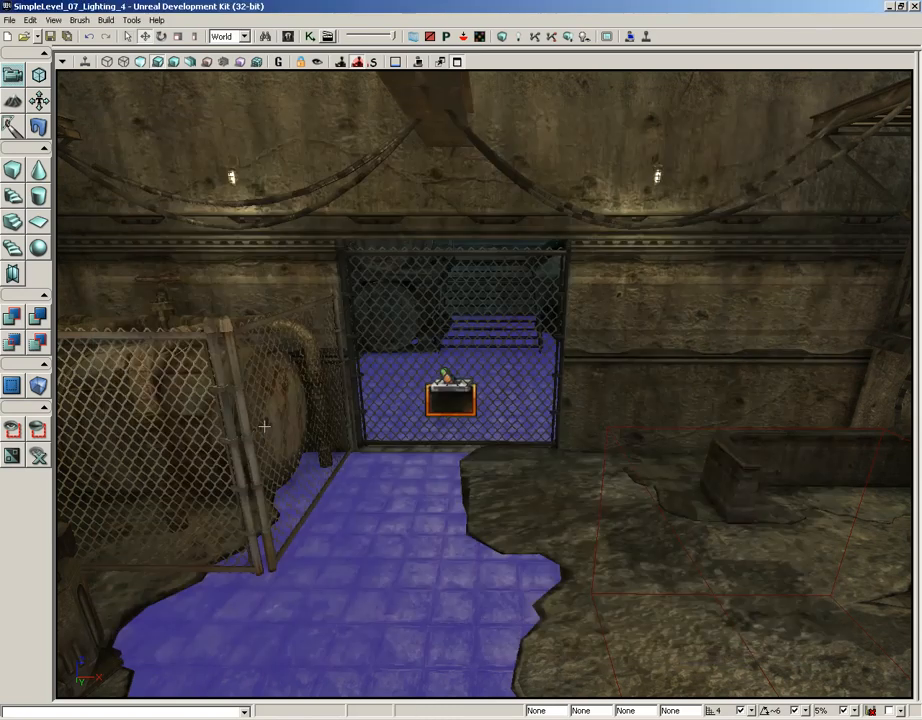